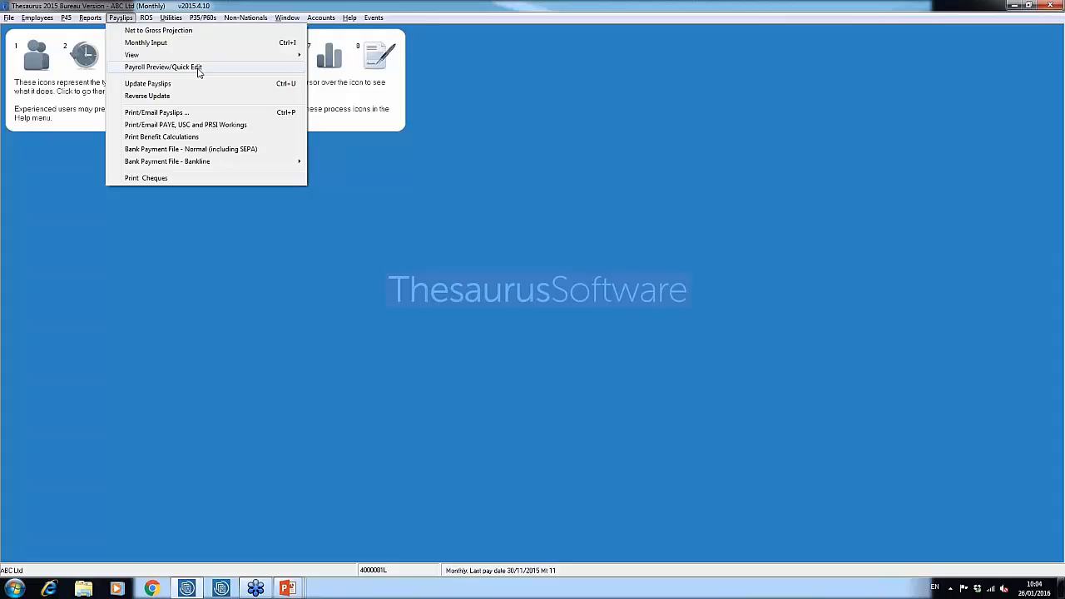
Preview the month 12 payroll, check the first listed employee's quick edit details, and close the preview
left_click(153, 67)
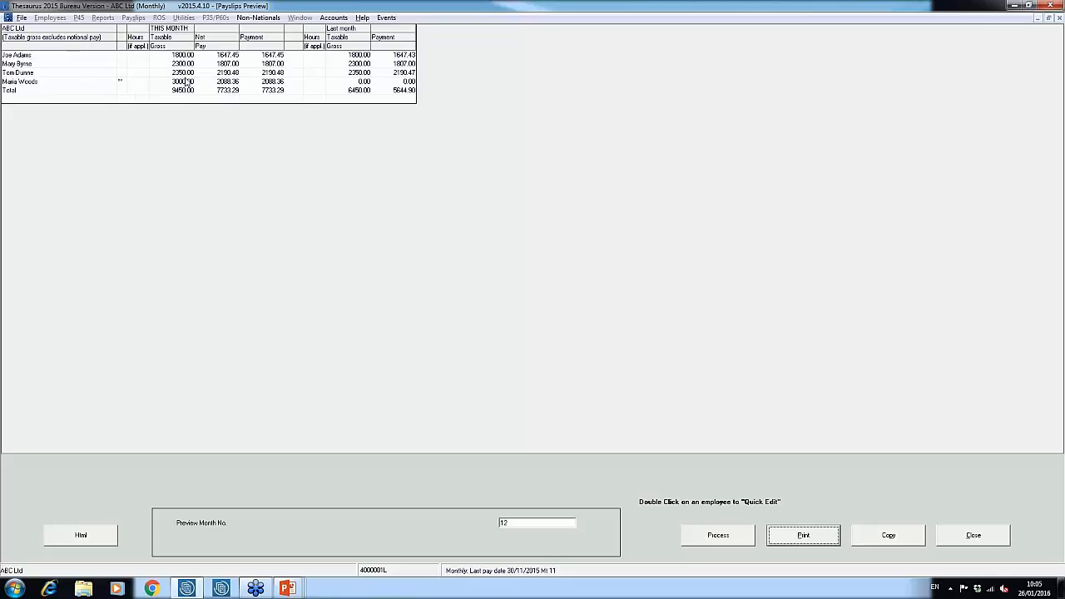
double_click(183, 56)
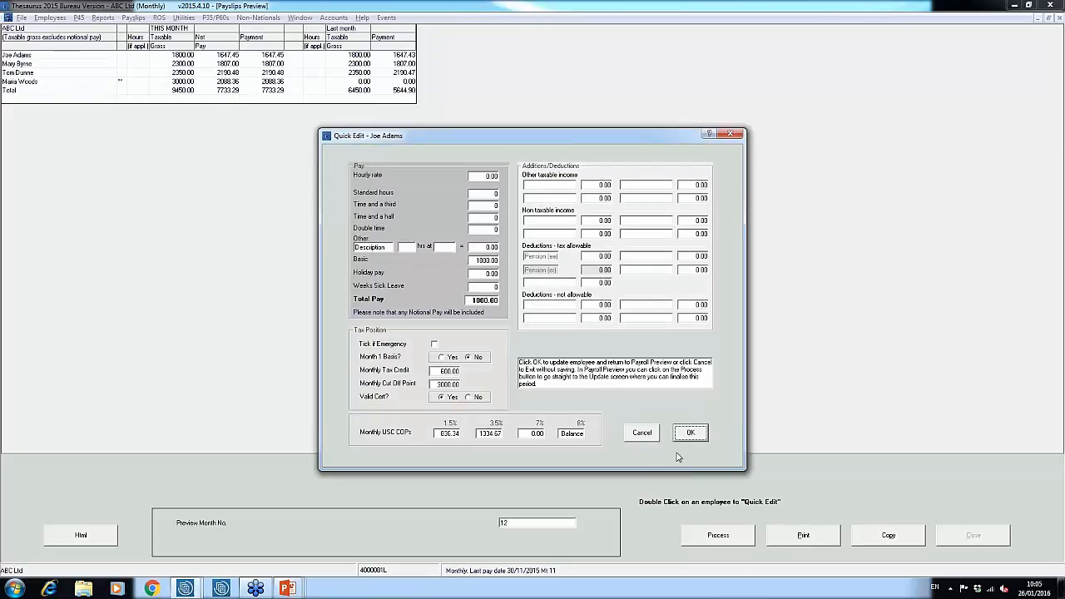
left_click(658, 433)
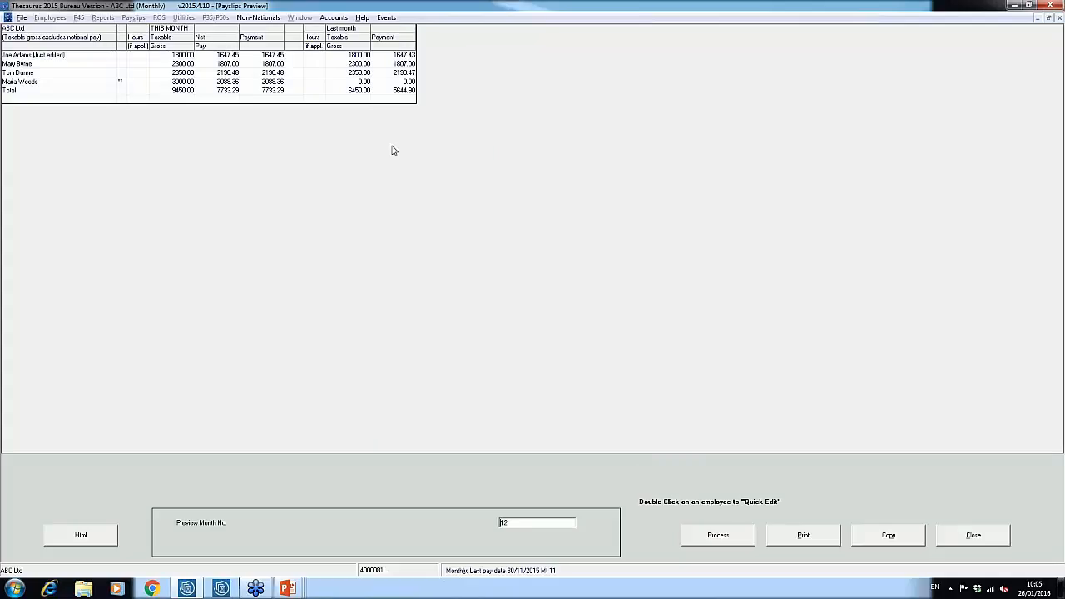
left_click(972, 535)
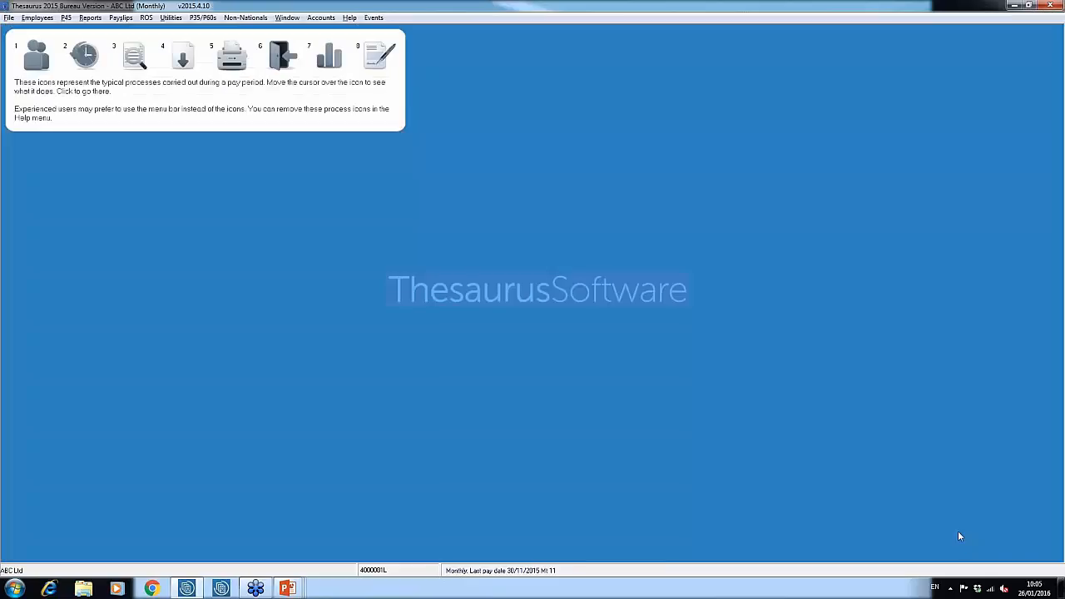
Start the payslip update for process month 12 with the pay date set to 30122015
left_click(127, 19)
left_click(146, 84)
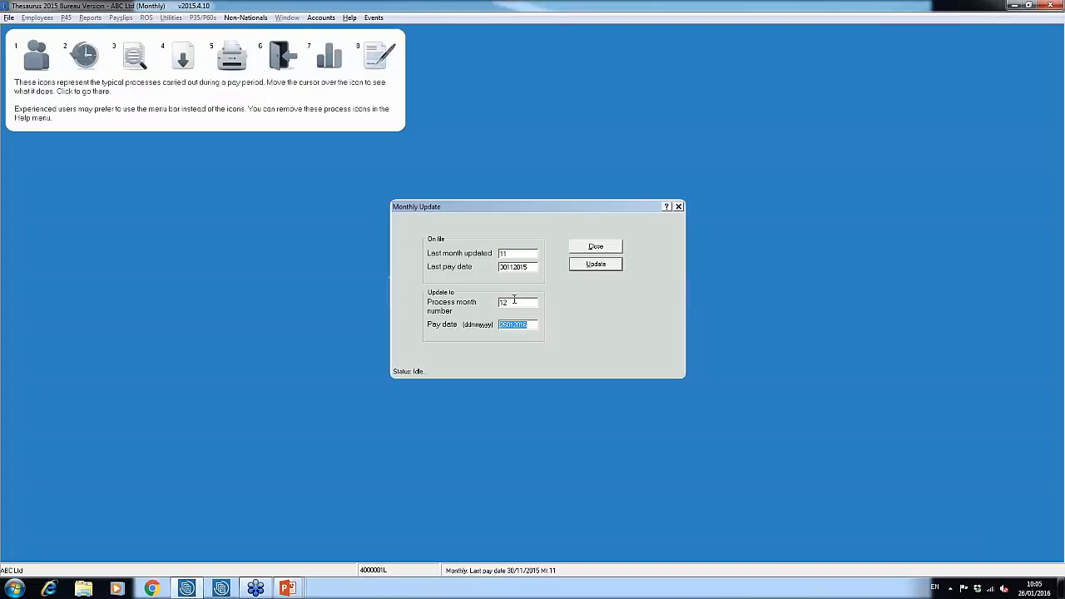
type("30122015")
left_click(587, 266)
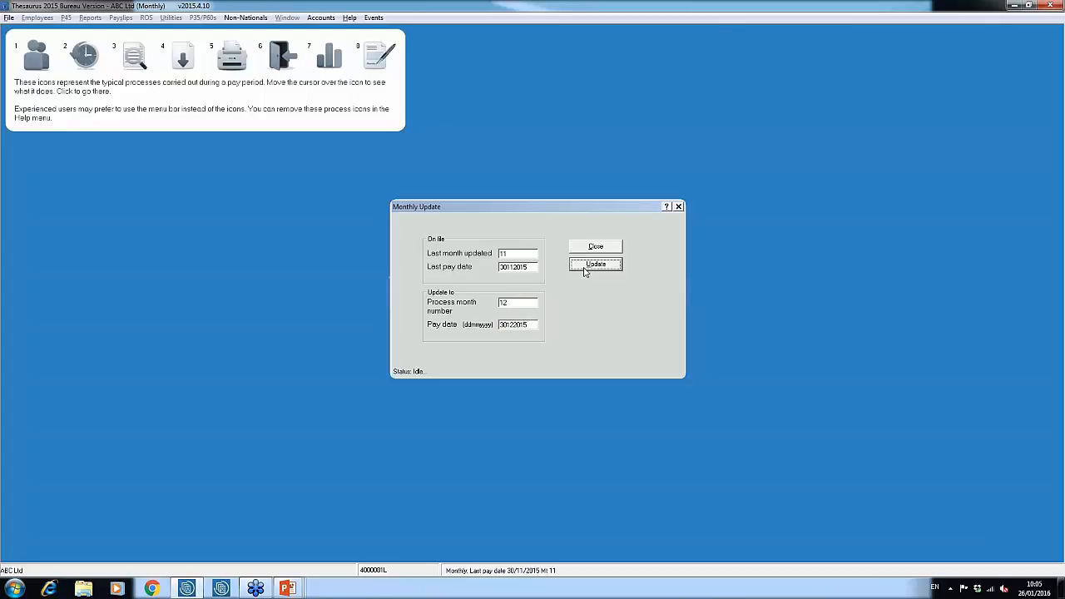
Back up ABC Ltd's payroll files to the c:\ drive, overwriting the existing backup, and complete the monthly update
left_click(589, 332)
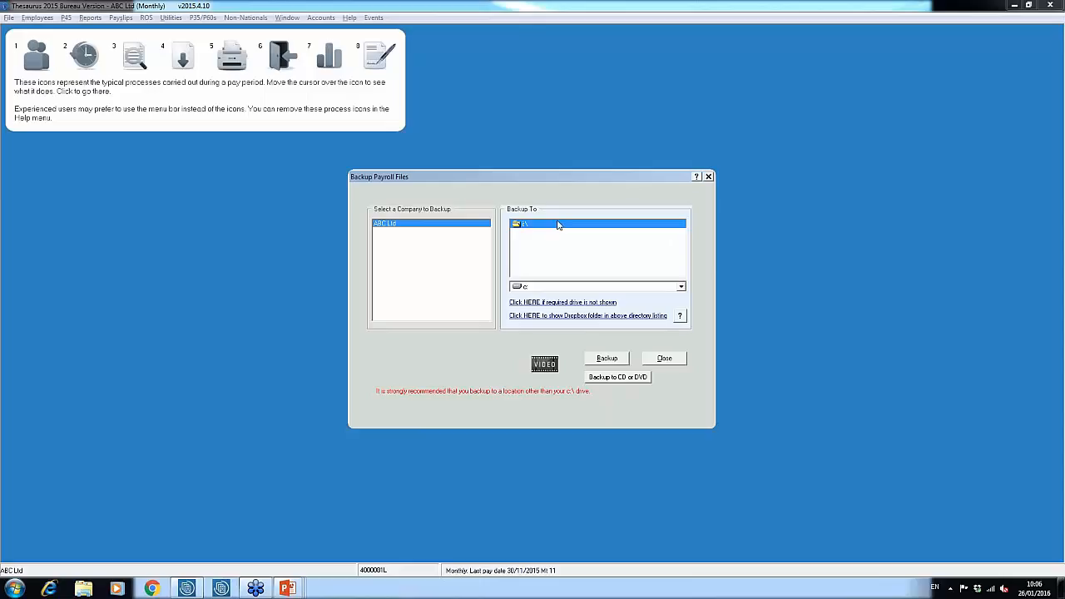
left_click(604, 361)
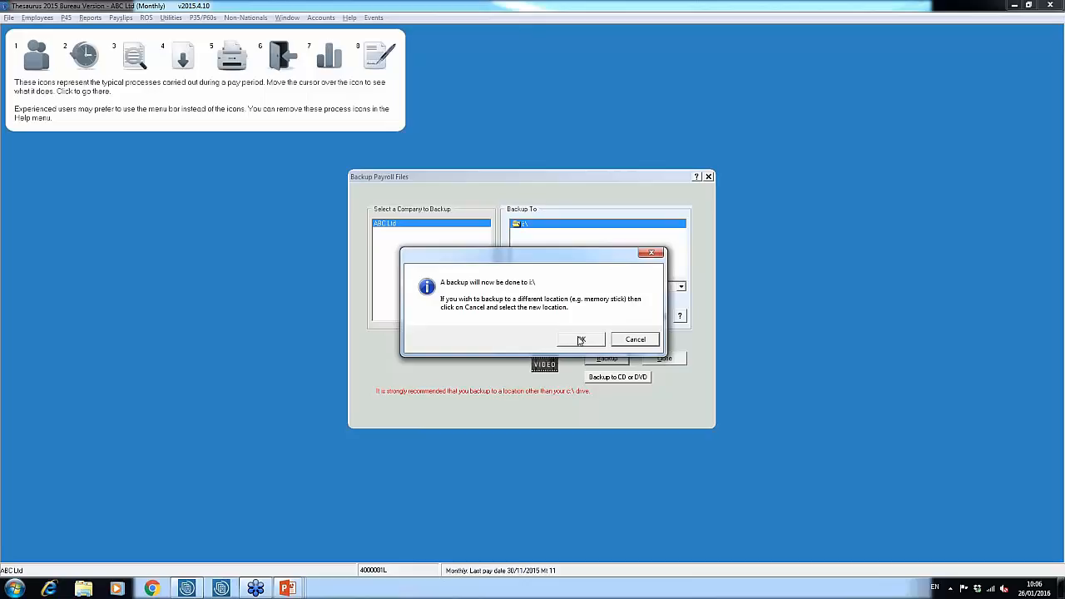
left_click(580, 339)
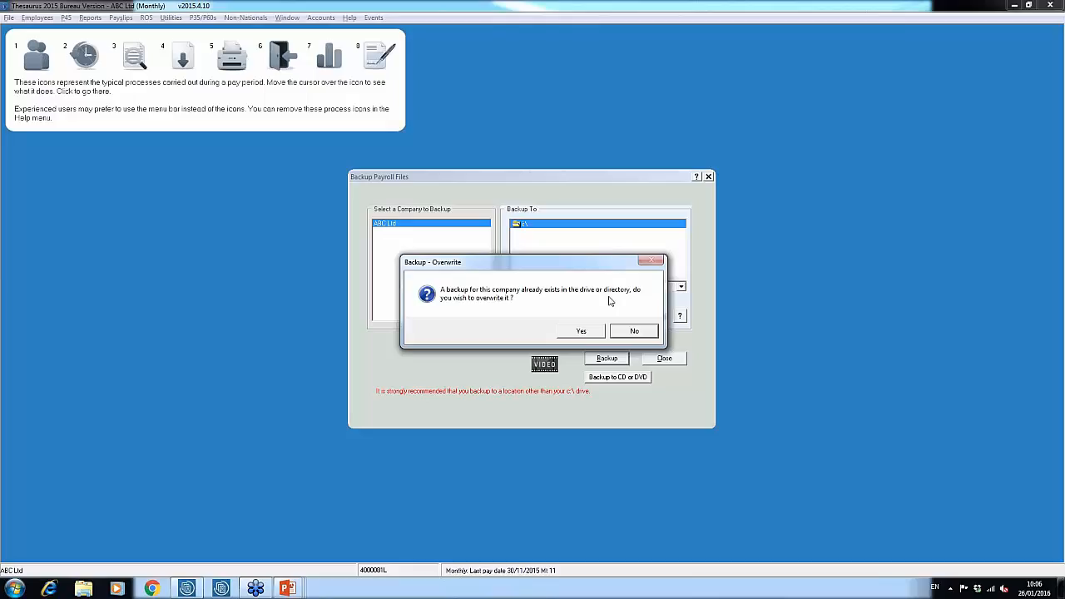
left_click(582, 332)
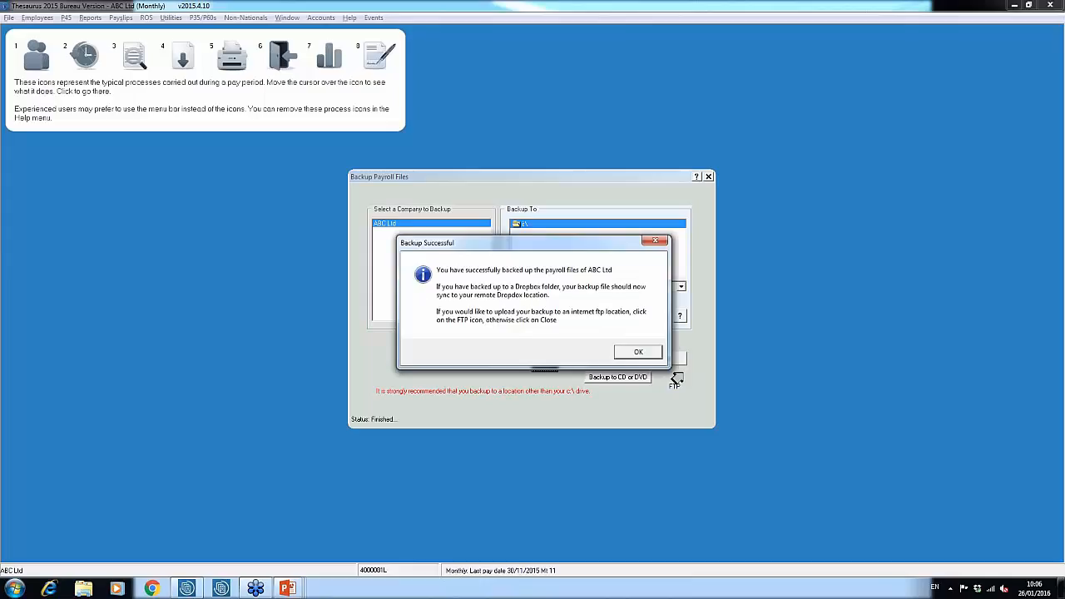
left_click(634, 353)
left_click(656, 359)
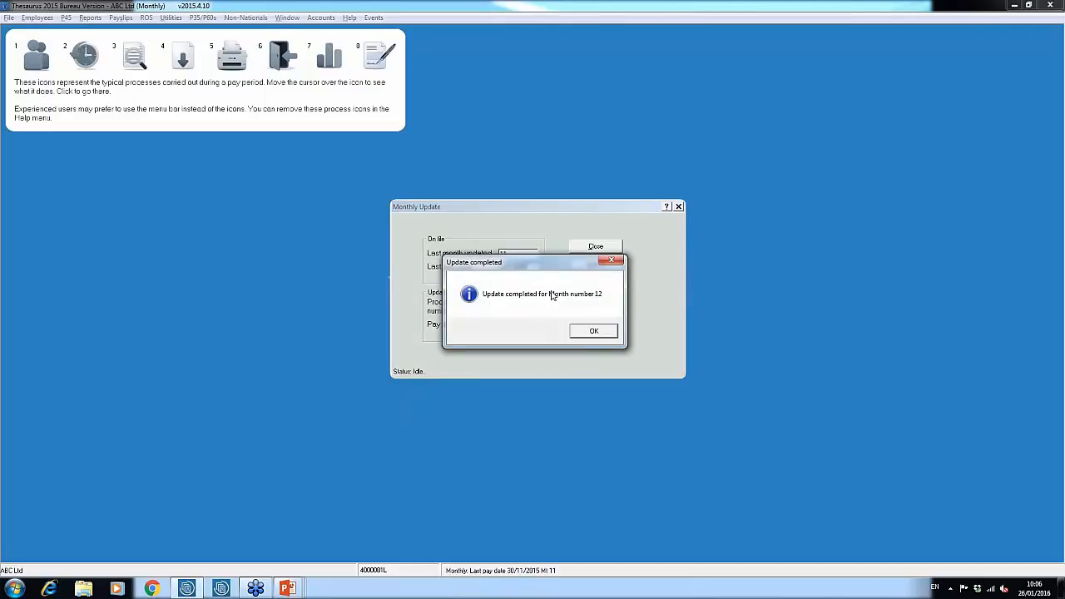
left_click(604, 334)
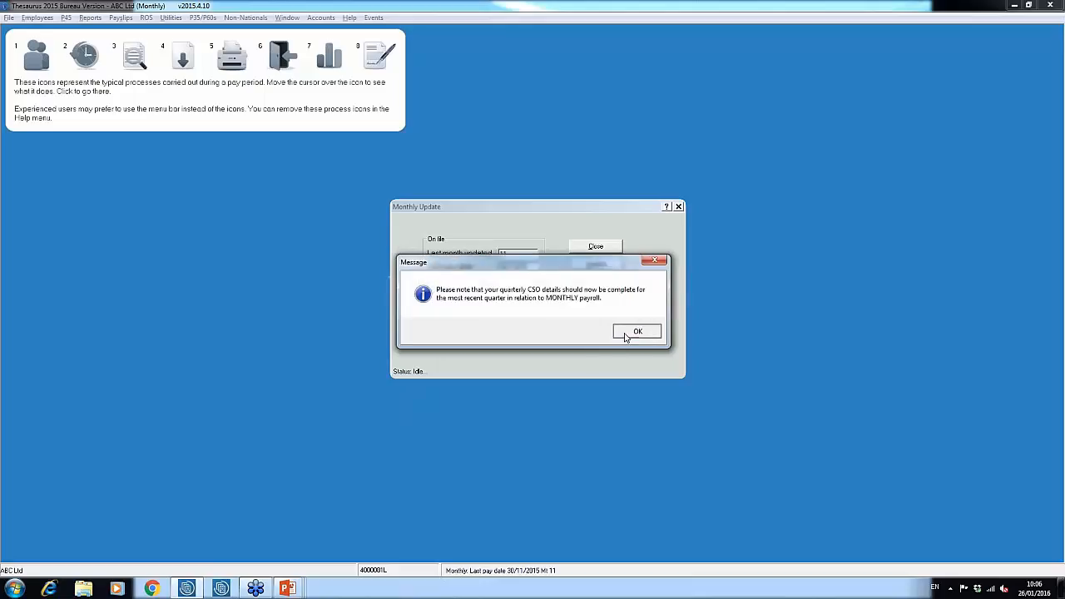
left_click(637, 333)
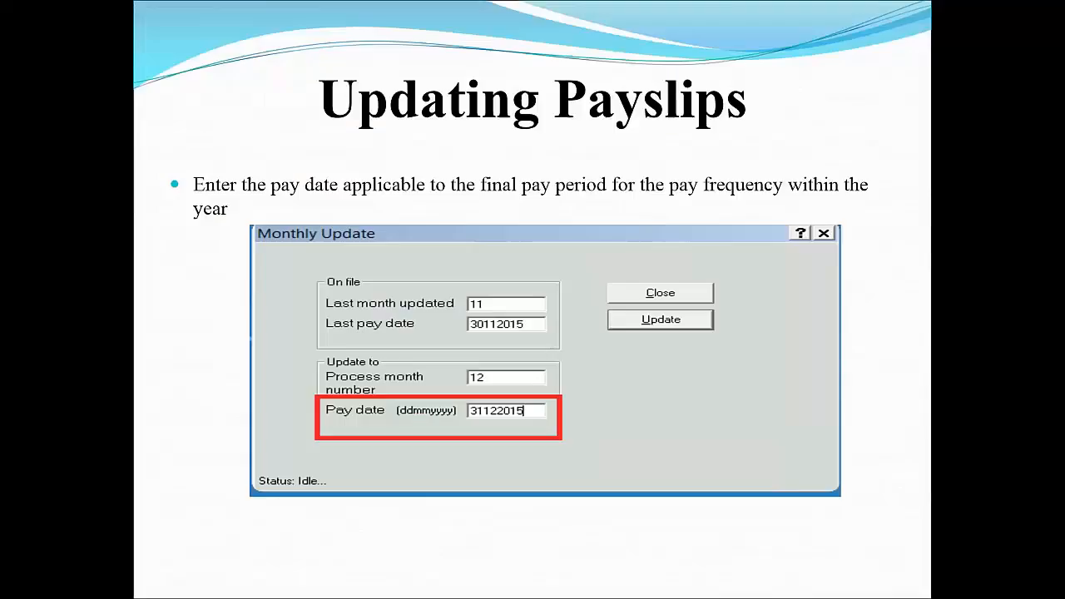
key("Right")
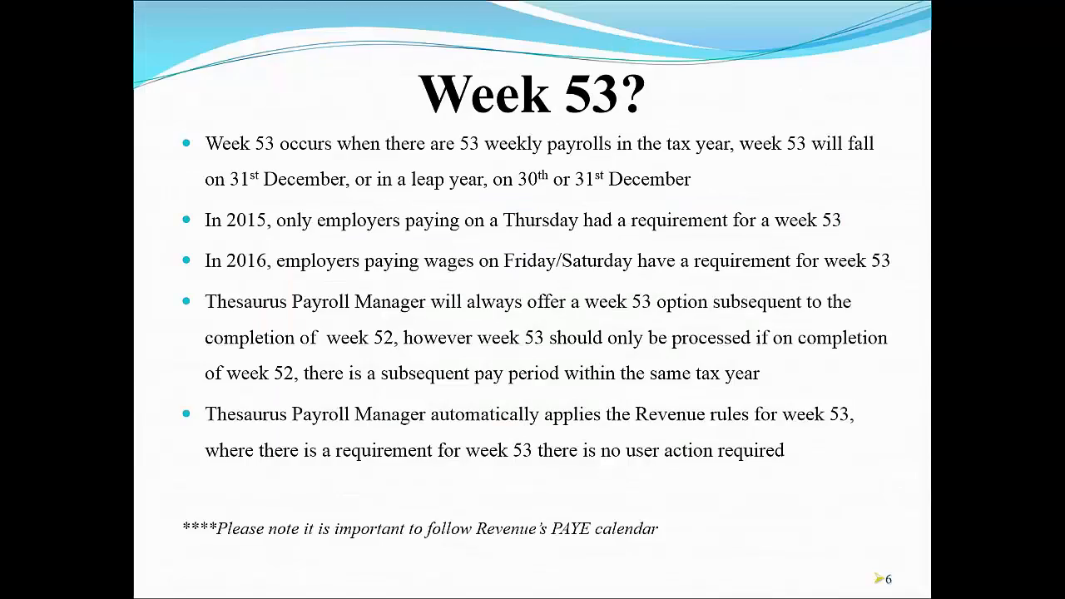
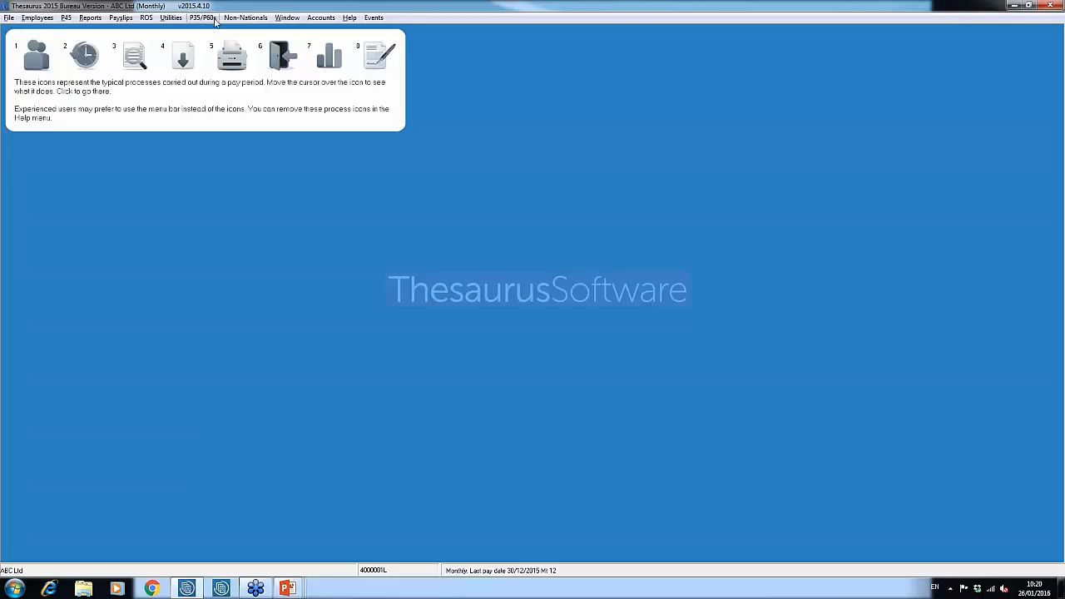
left_click(214, 19)
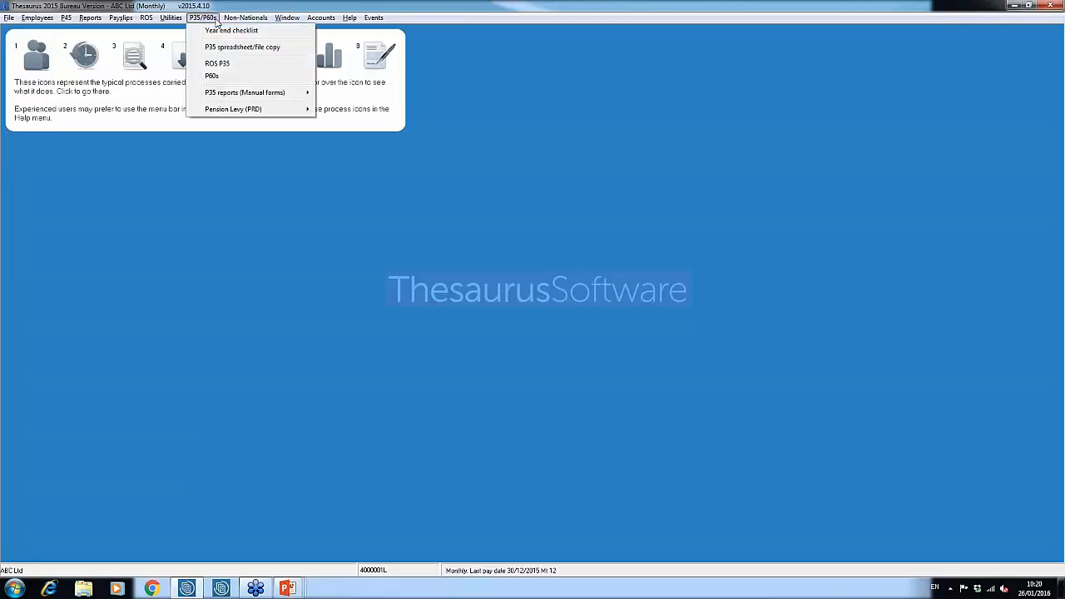
left_click(223, 64)
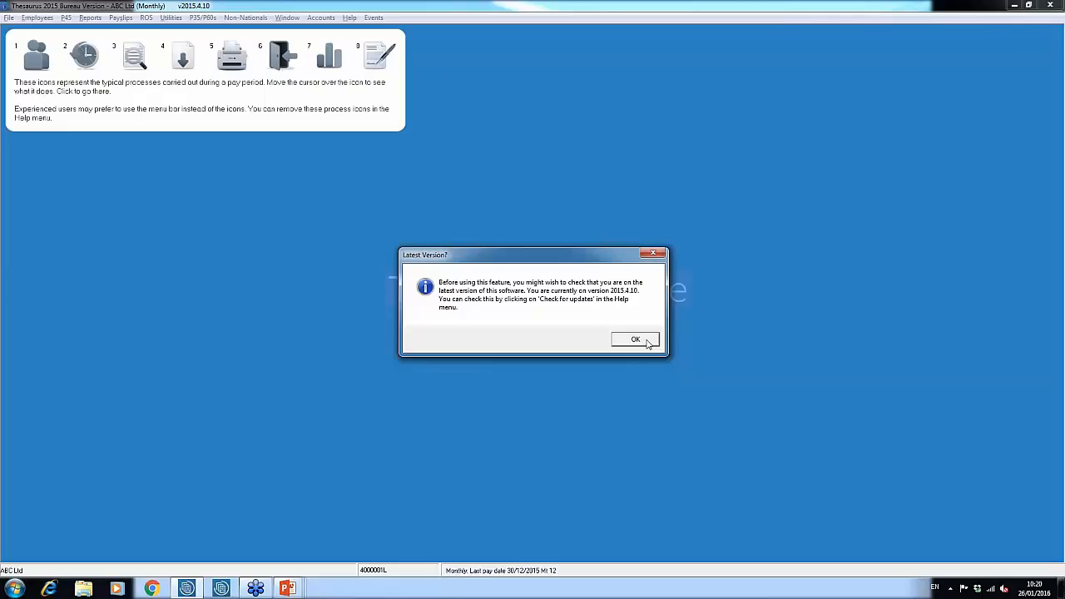
left_click(653, 253)
left_click(638, 352)
left_click(664, 373)
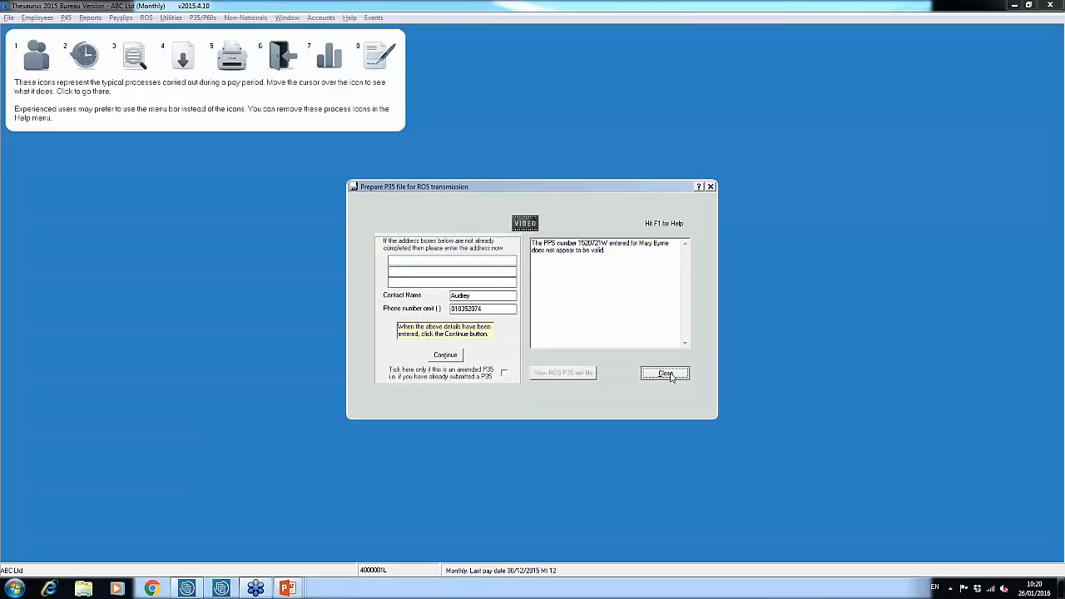
Check whether a software update is available and dismiss the version notice
left_click(350, 18)
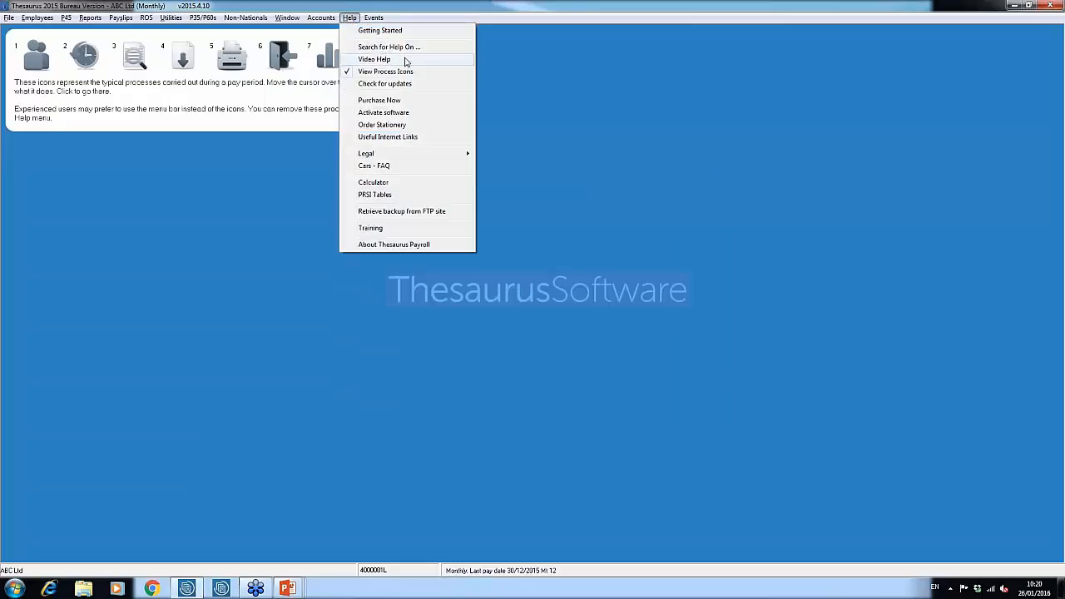
left_click(411, 84)
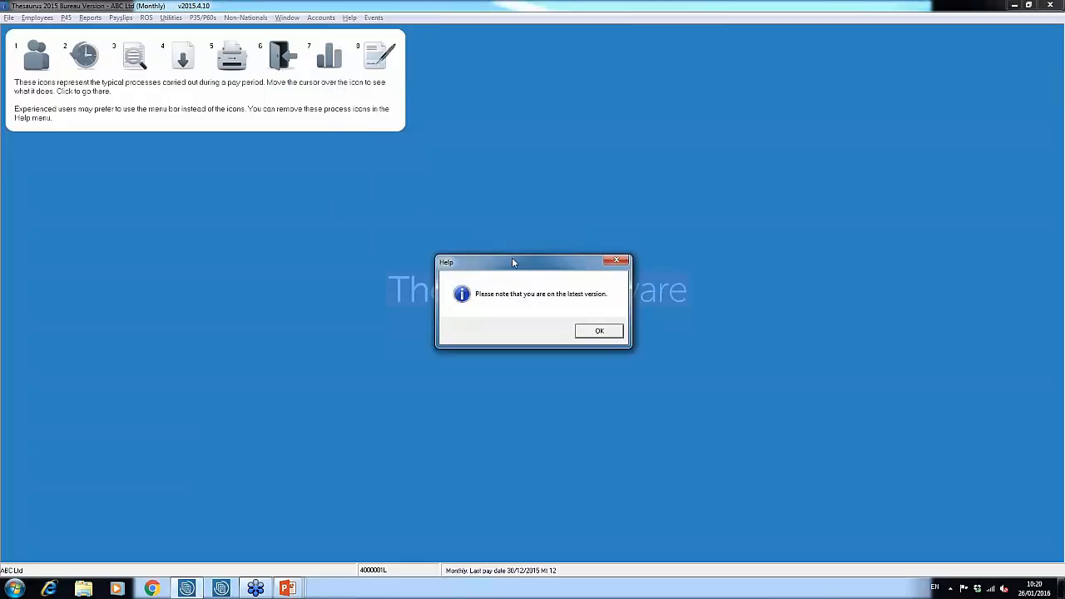
left_click(599, 332)
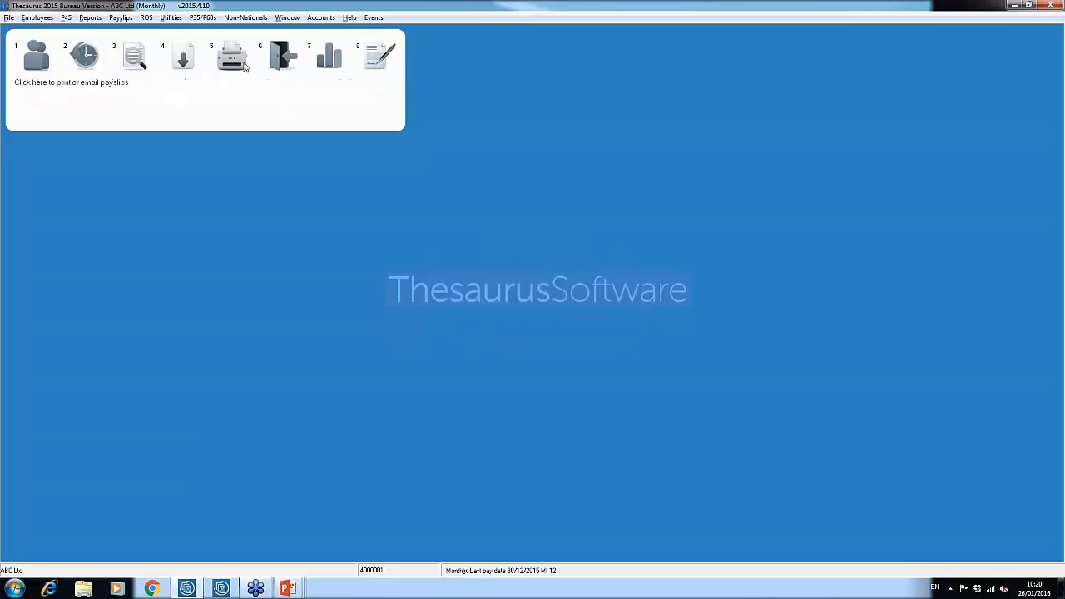
Open the ROS P35 file preparation, review the listed validation issues, decline the printout and close it
left_click(209, 18)
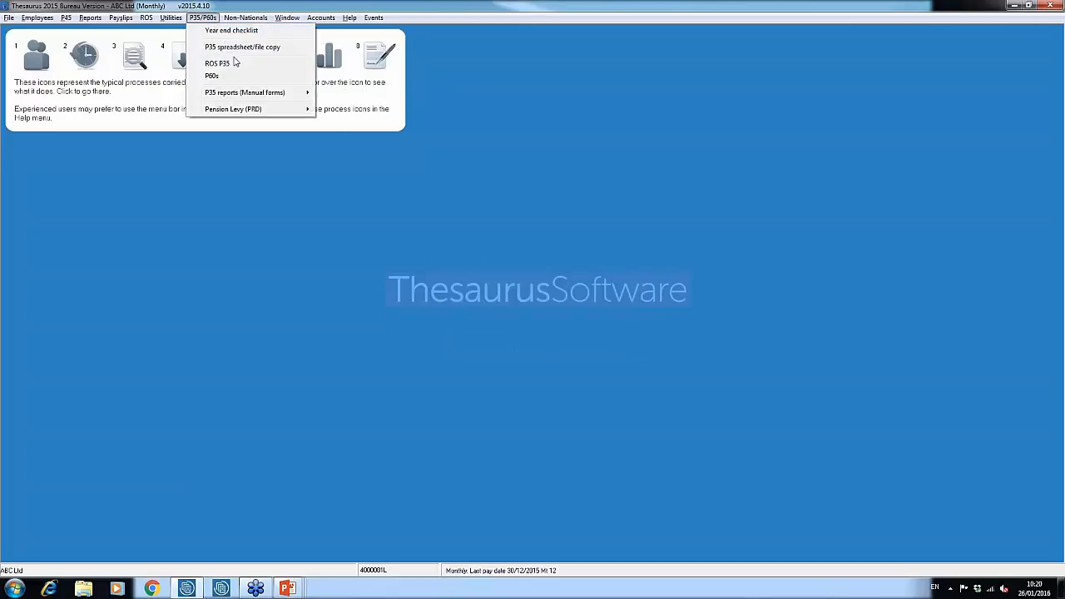
left_click(239, 61)
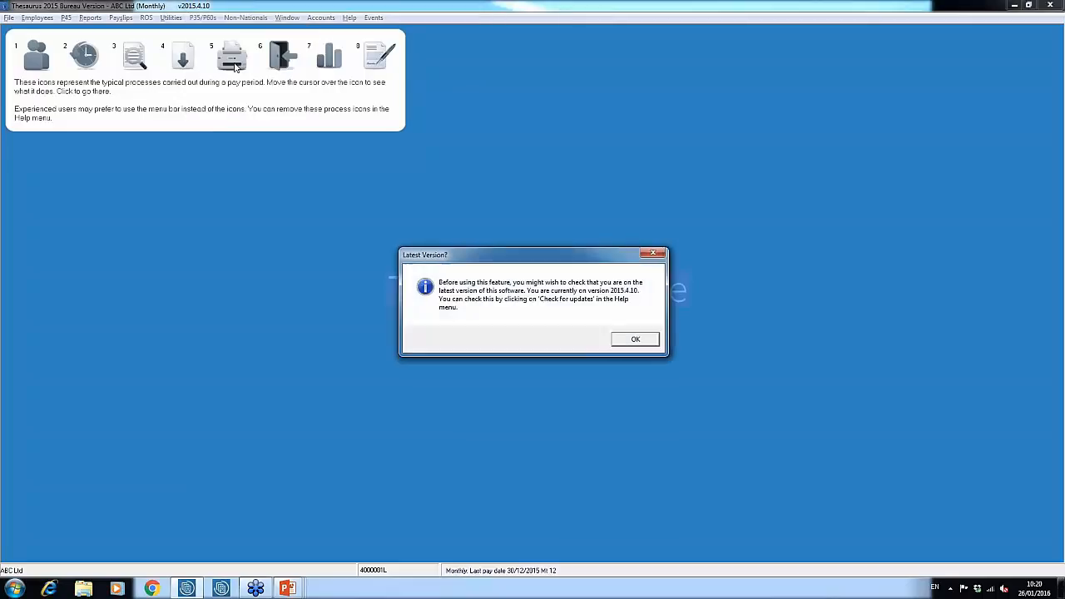
left_click(643, 341)
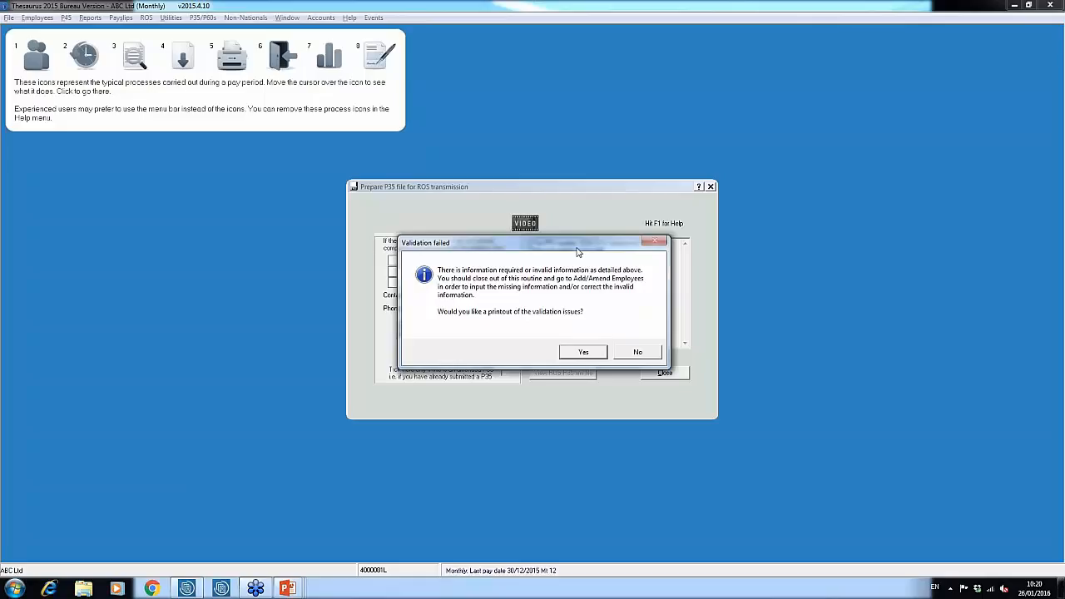
left_click_drag(579, 252, 323, 218)
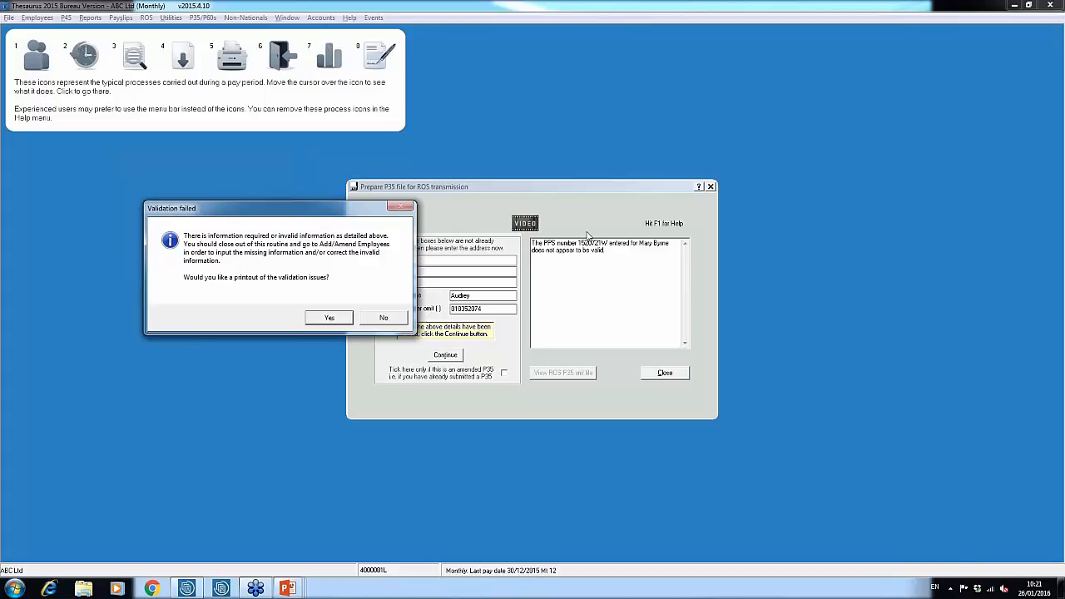
left_click(384, 319)
left_click(666, 372)
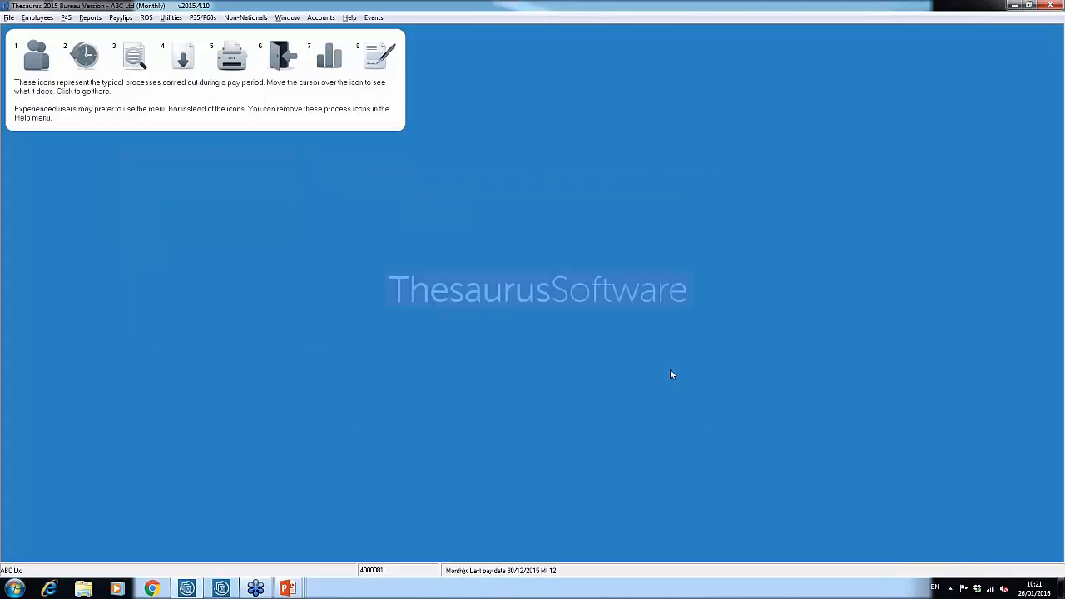
Correct the final letter of the PPS number for the employee flagged in the P35 validation, update the record and close the employee details
left_click(38, 18)
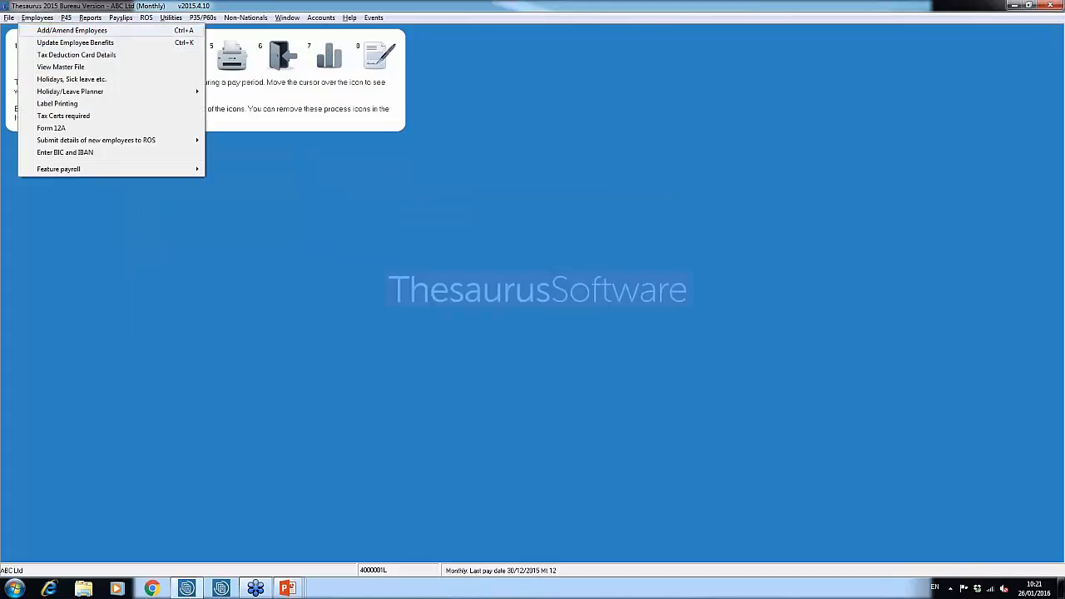
left_click(52, 30)
left_click(450, 183)
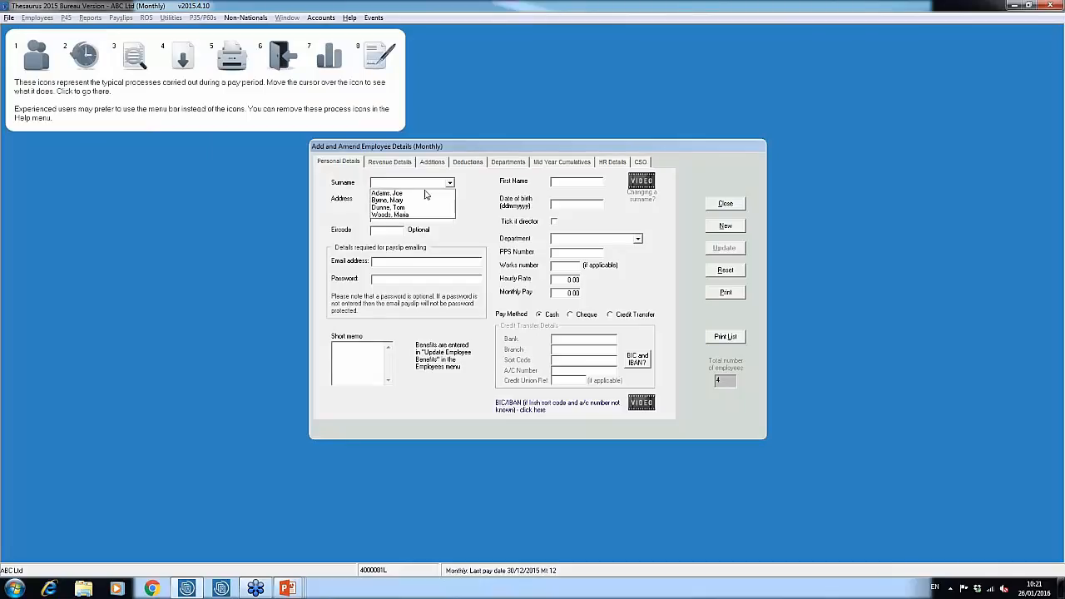
left_click(387, 199)
left_click(581, 253)
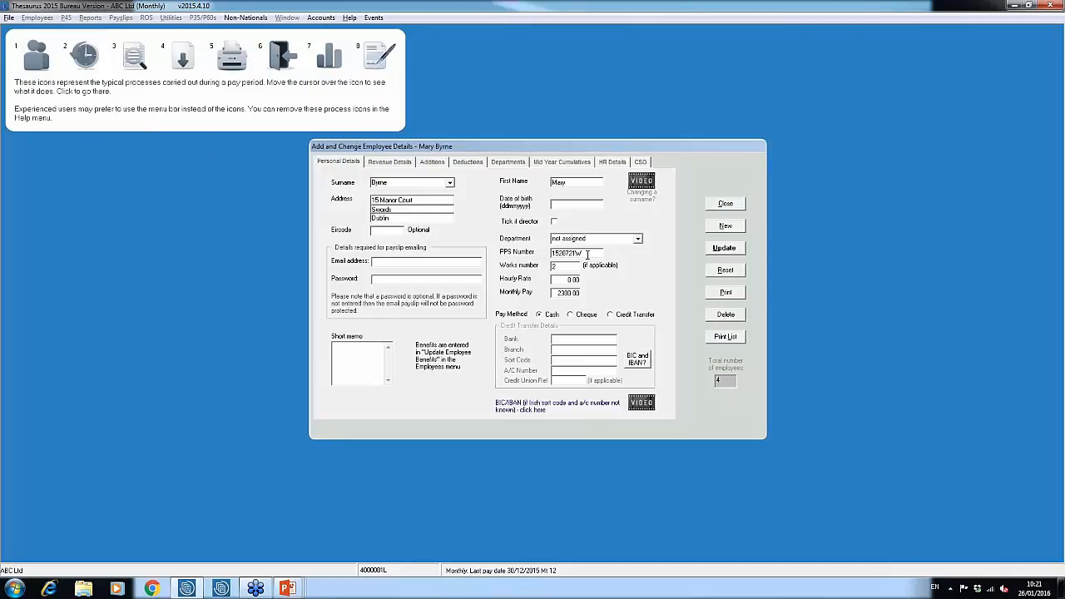
key("BackSpace")
type("V")
left_click(724, 249)
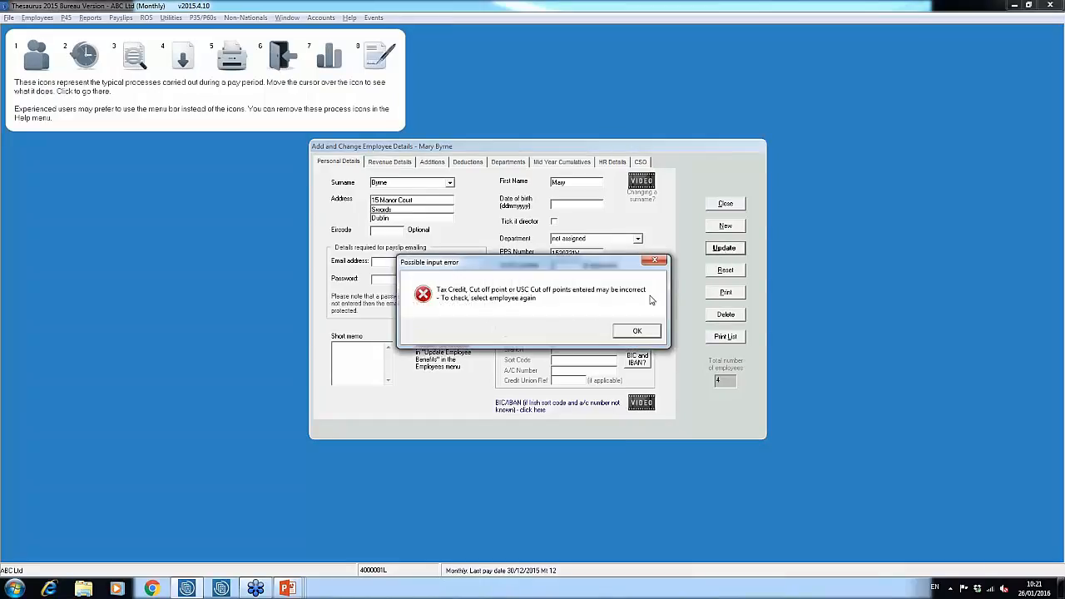
left_click(638, 333)
left_click(631, 331)
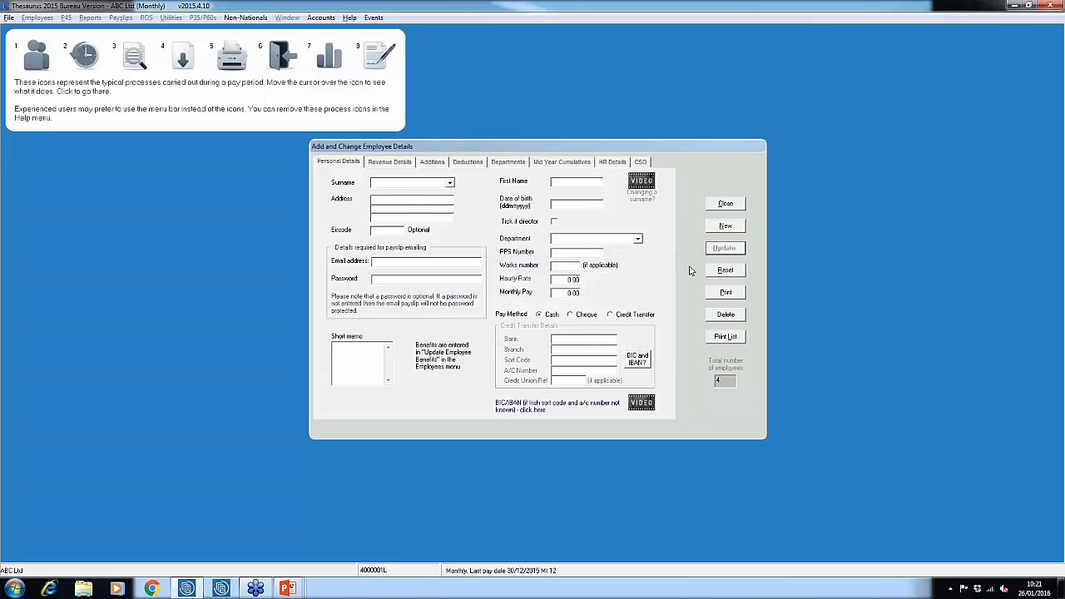
left_click(722, 204)
Try to prepare the ROS P35 file in C:\ROS\P35L, acknowledge the medical insurance warning and close the preparation
left_click(203, 18)
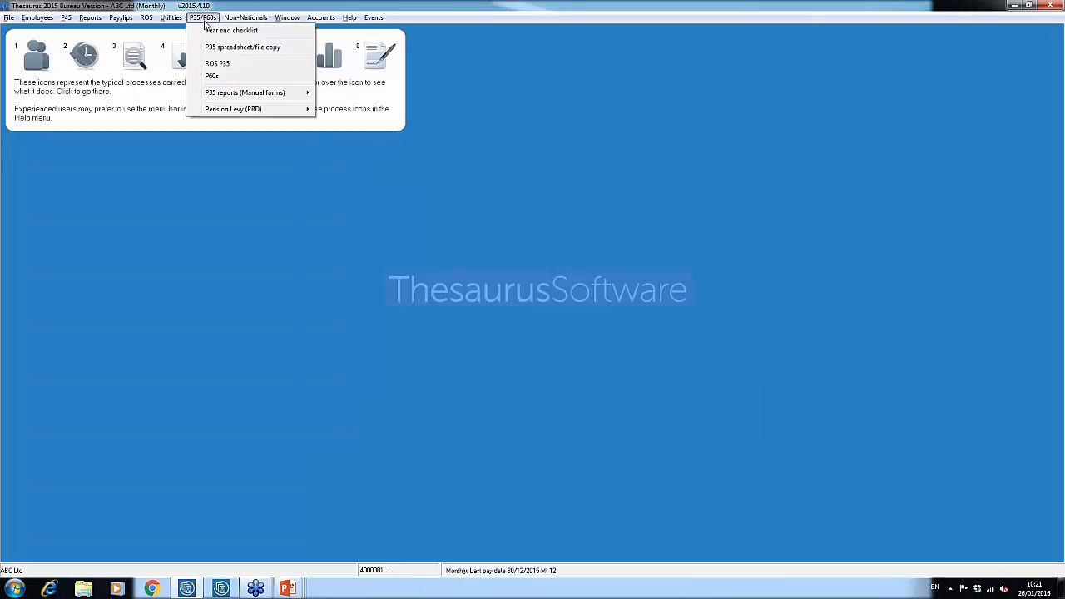
left_click(218, 64)
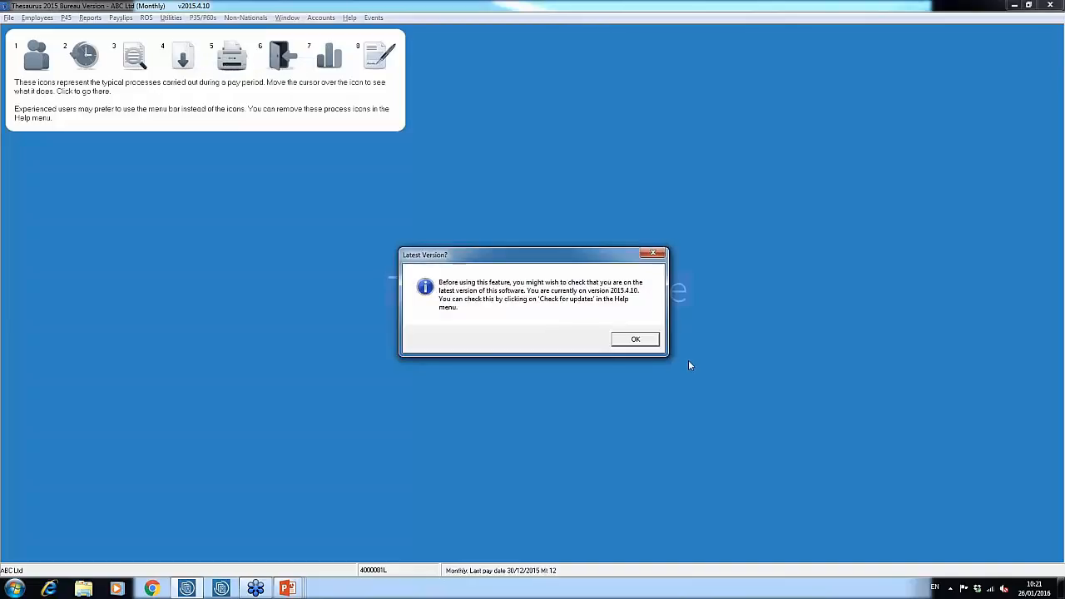
left_click(651, 343)
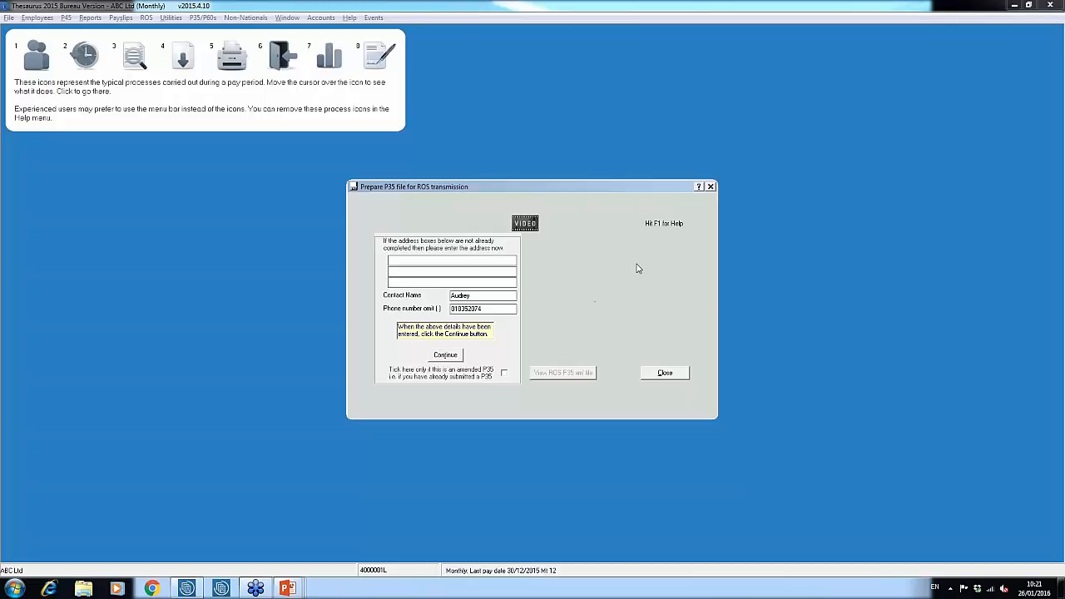
left_click(454, 356)
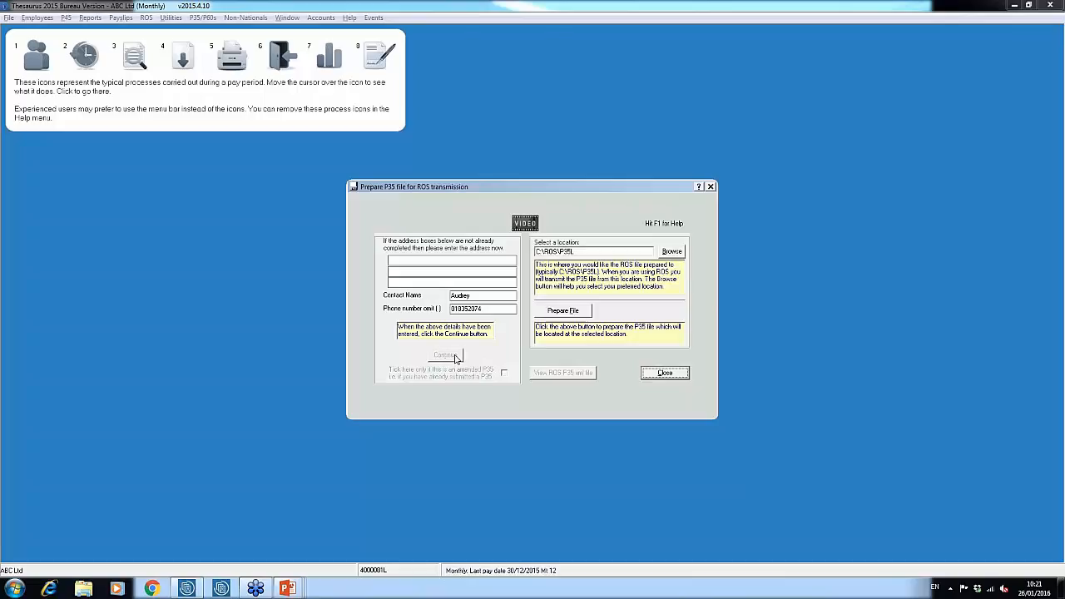
left_click(571, 313)
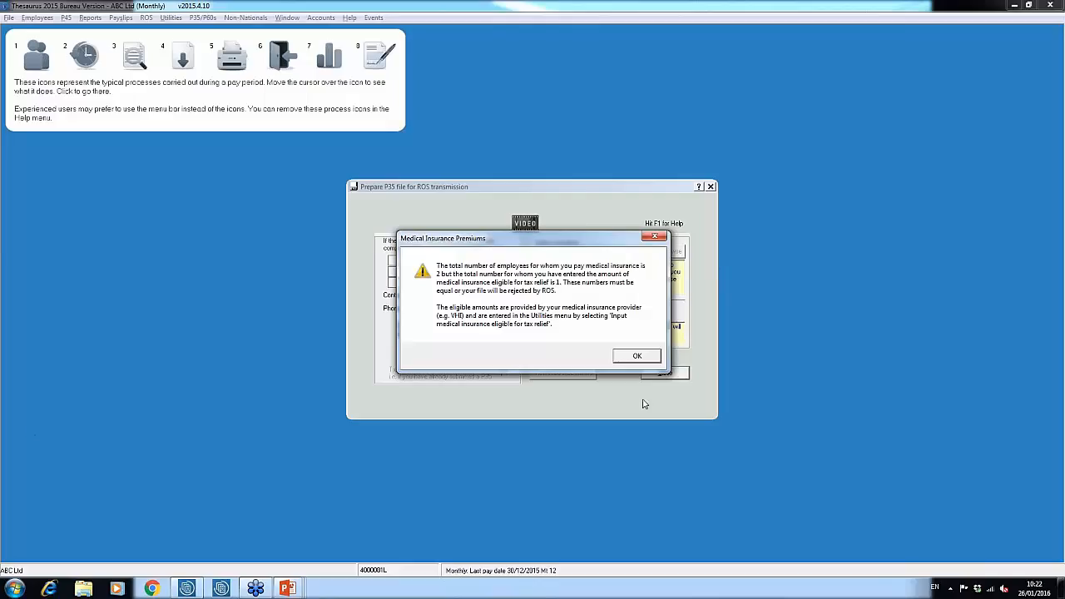
left_click(637, 356)
left_click(670, 374)
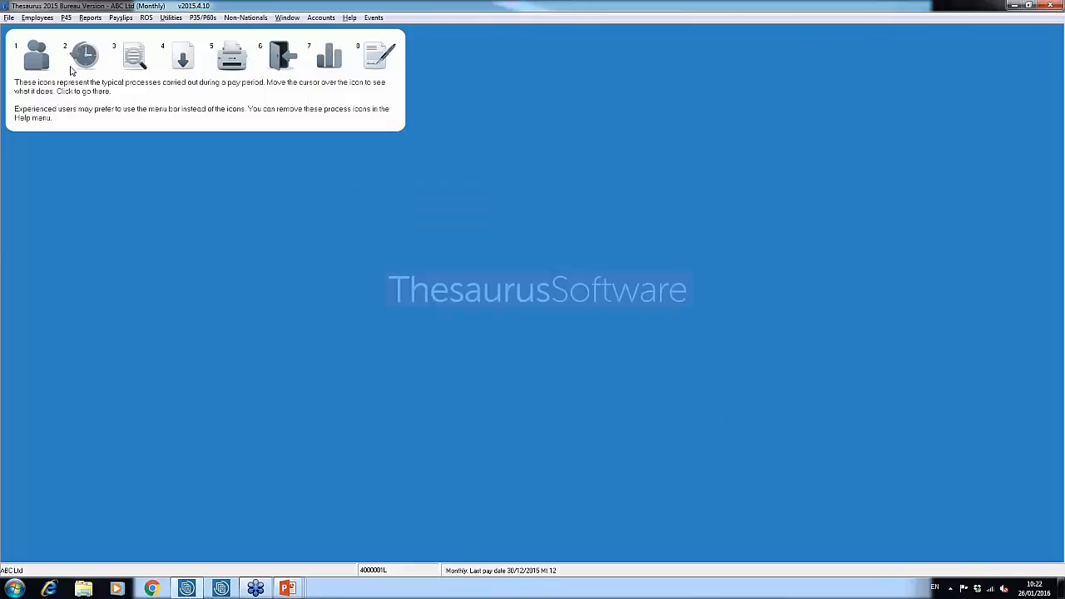
Set the medical insurance eligible for tax relief to 80 for the last listed employee, then update and close the form
left_click(170, 17)
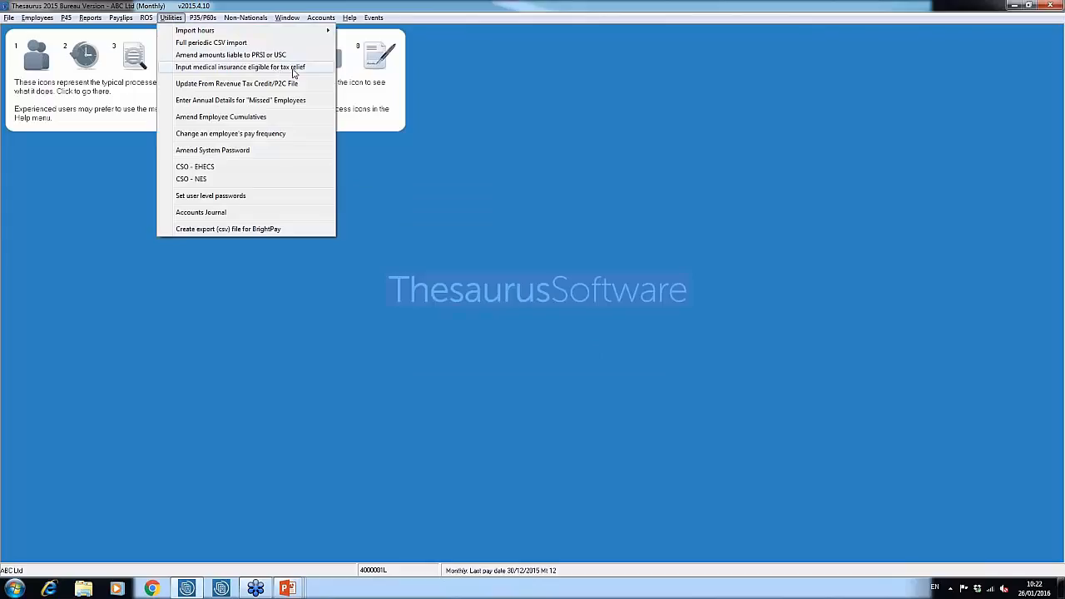
left_click(292, 70)
left_click(600, 252)
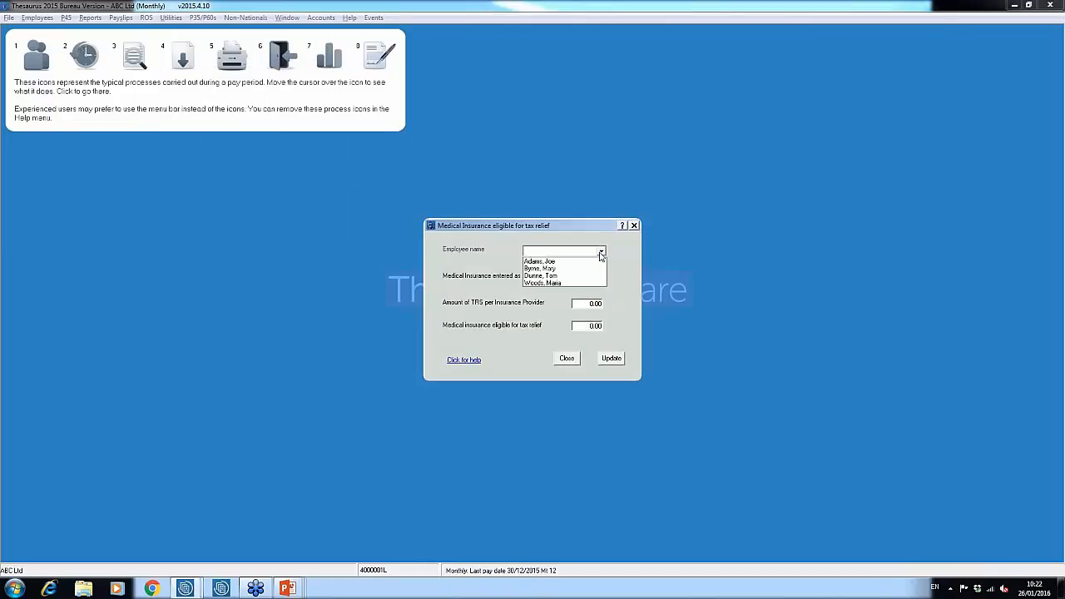
left_click(571, 283)
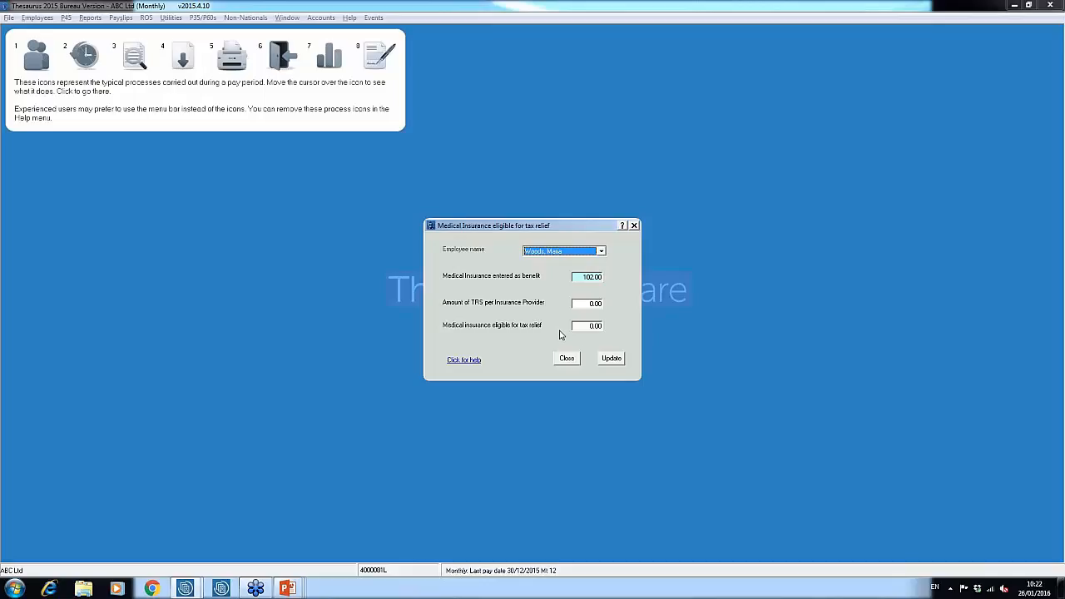
left_click(594, 325)
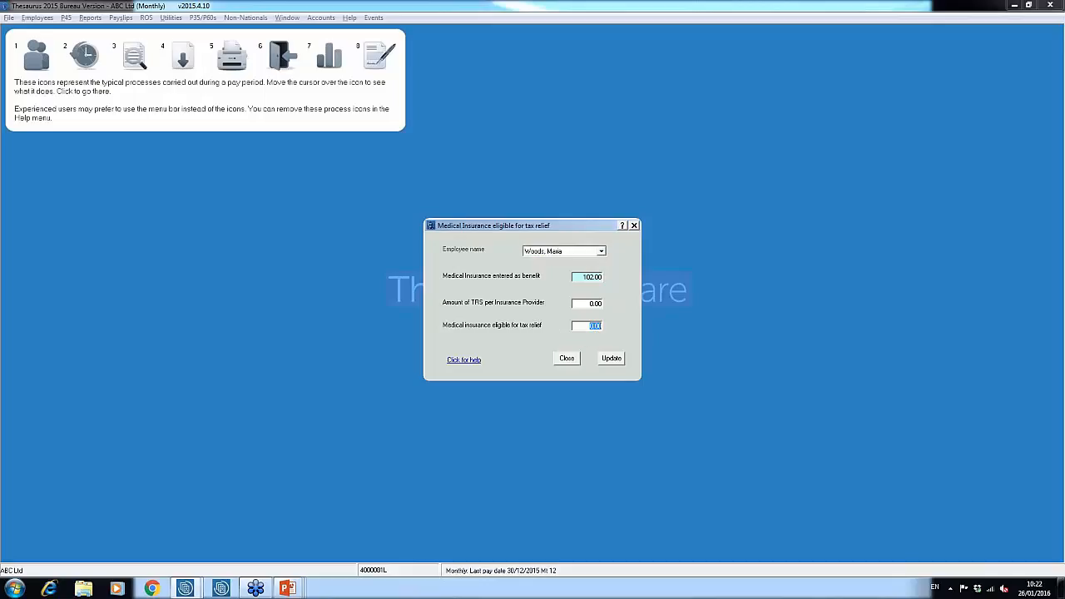
type("80")
left_click(619, 360)
left_click(582, 331)
left_click(567, 358)
Prepare the ROS P35 file in C:\ROS\P35L and close the preparation, leaving the P35 completion reminder date blank
left_click(215, 18)
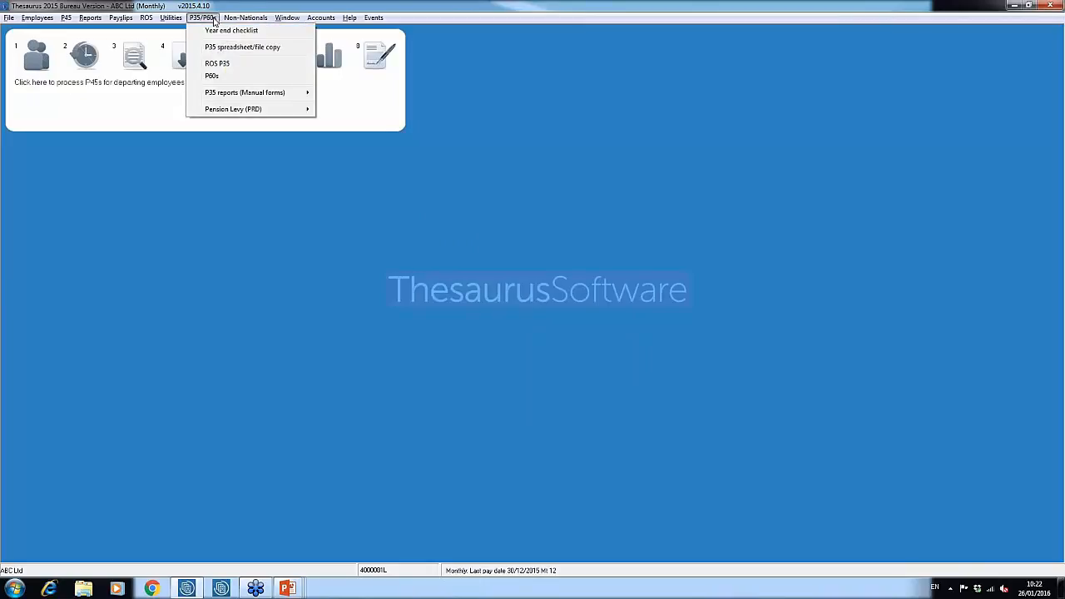
left_click(220, 65)
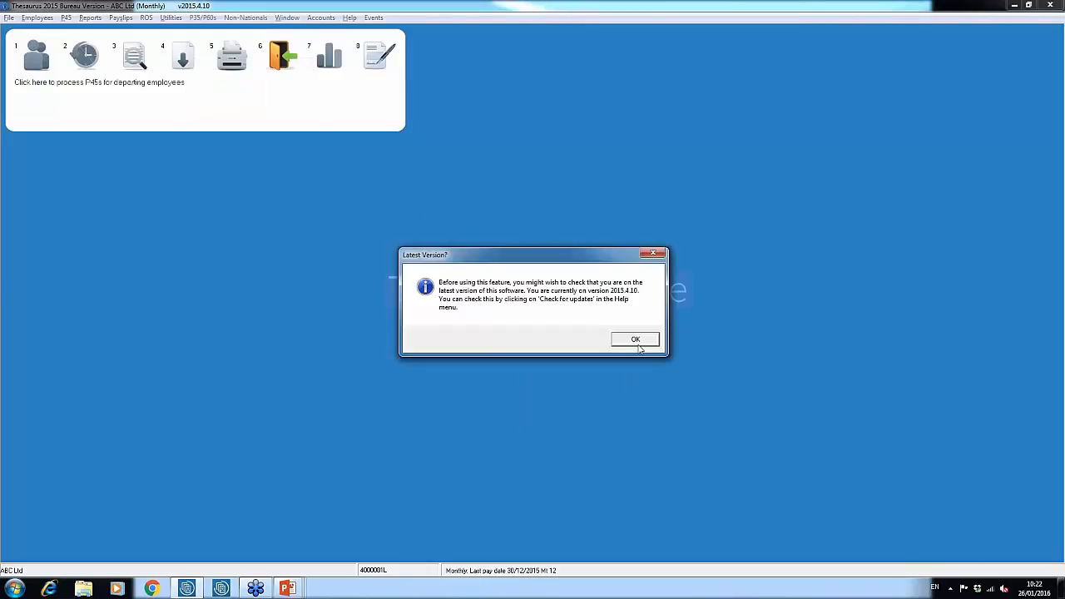
left_click(637, 341)
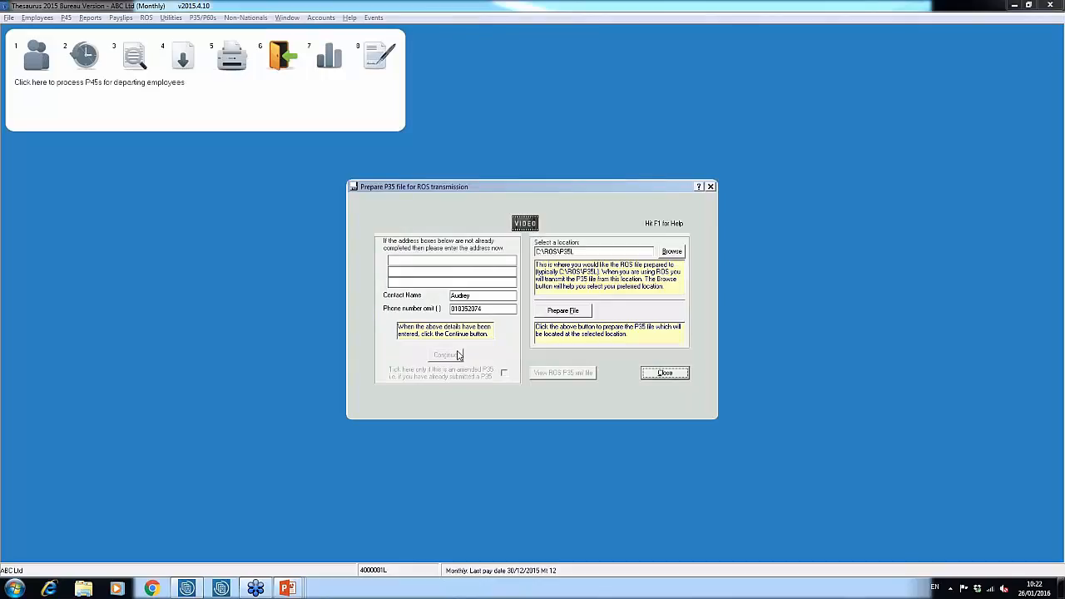
left_click(585, 313)
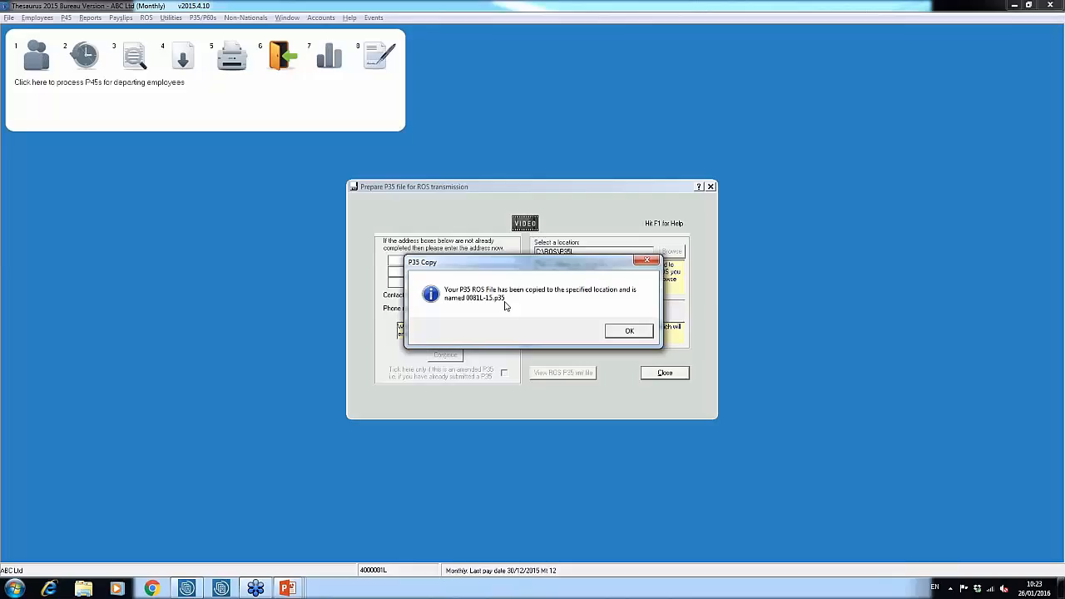
left_click(632, 333)
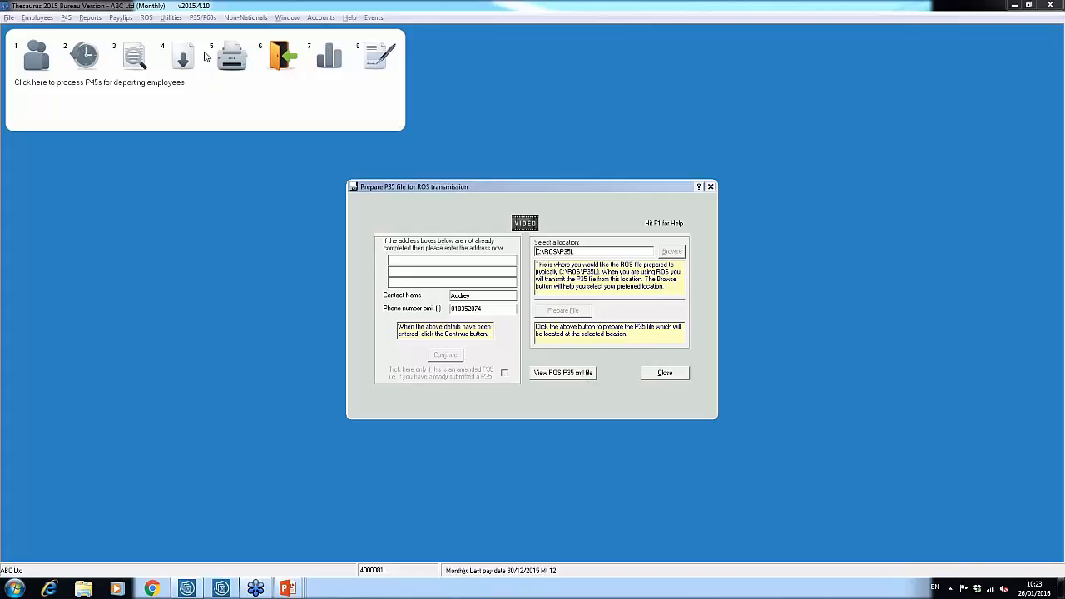
left_click(660, 376)
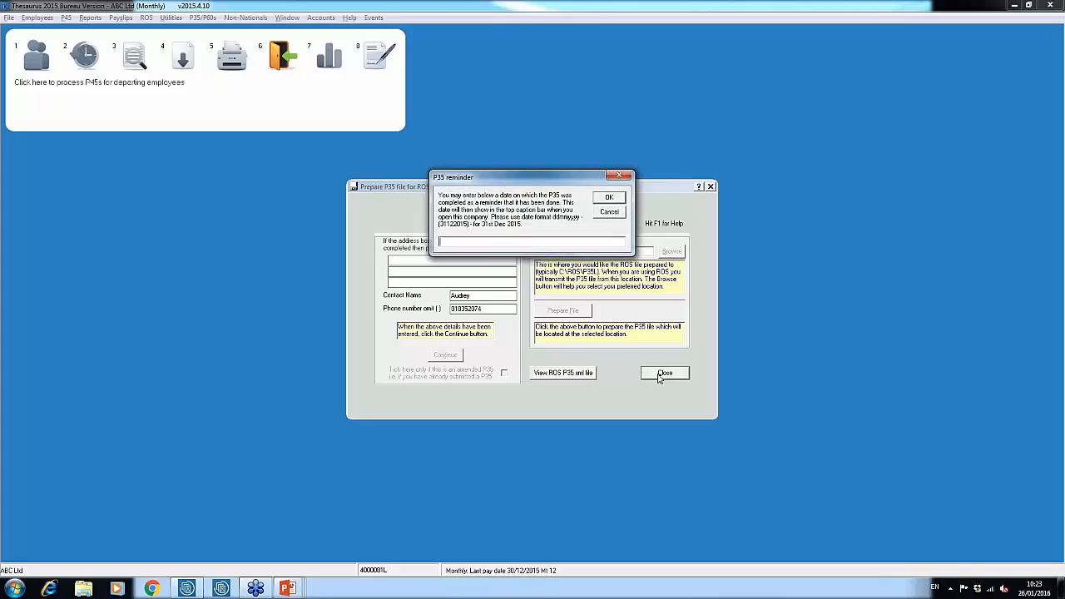
left_click(609, 198)
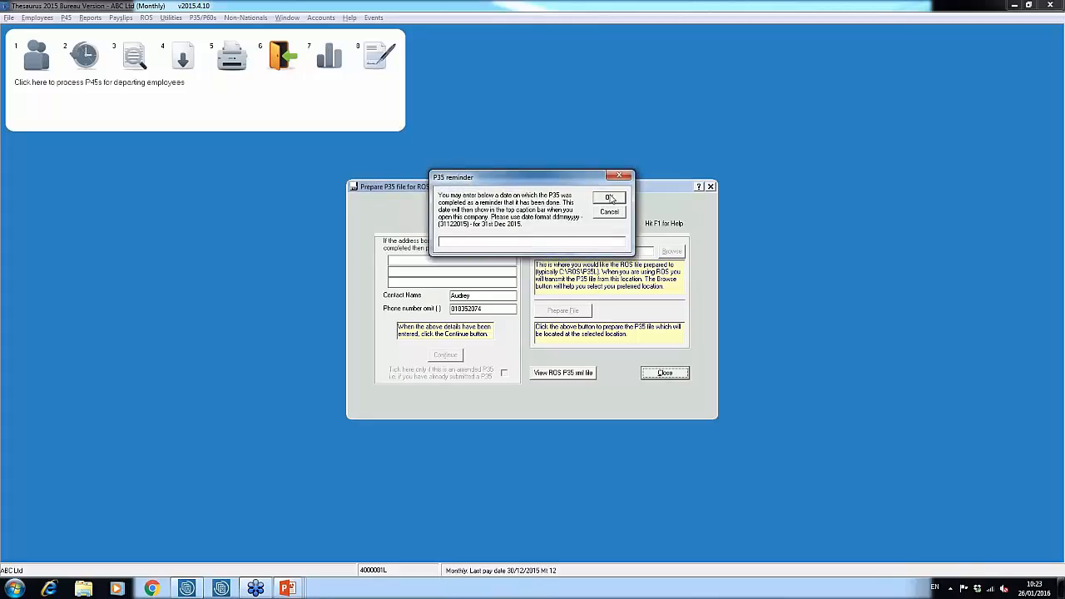
Switch to the PowerPoint slideshow and advance to the Submitting the ROS P35 slide
key("alt+Tab")
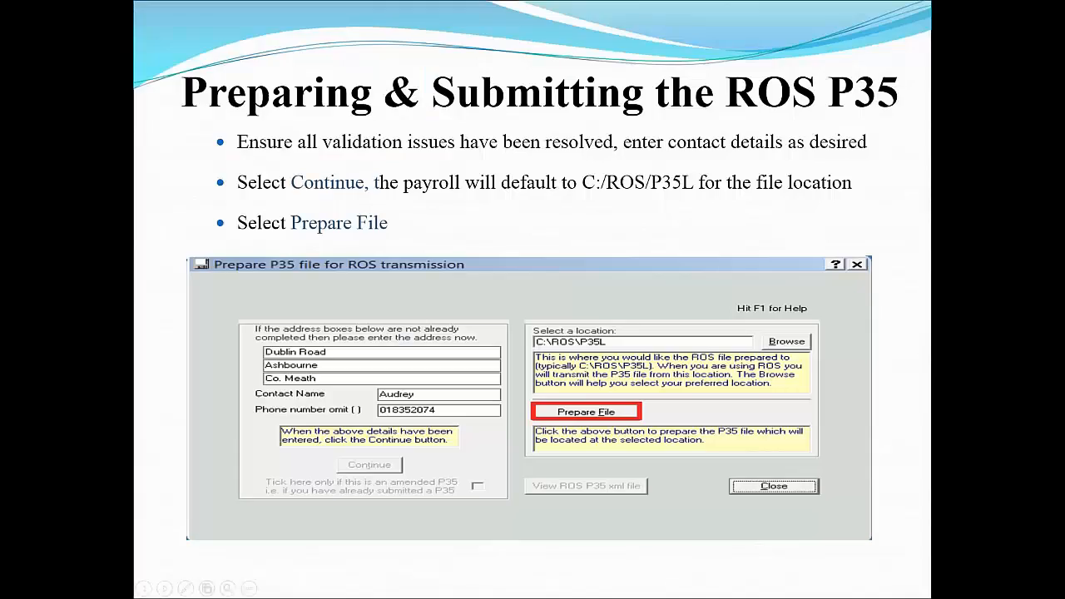
key("Right")
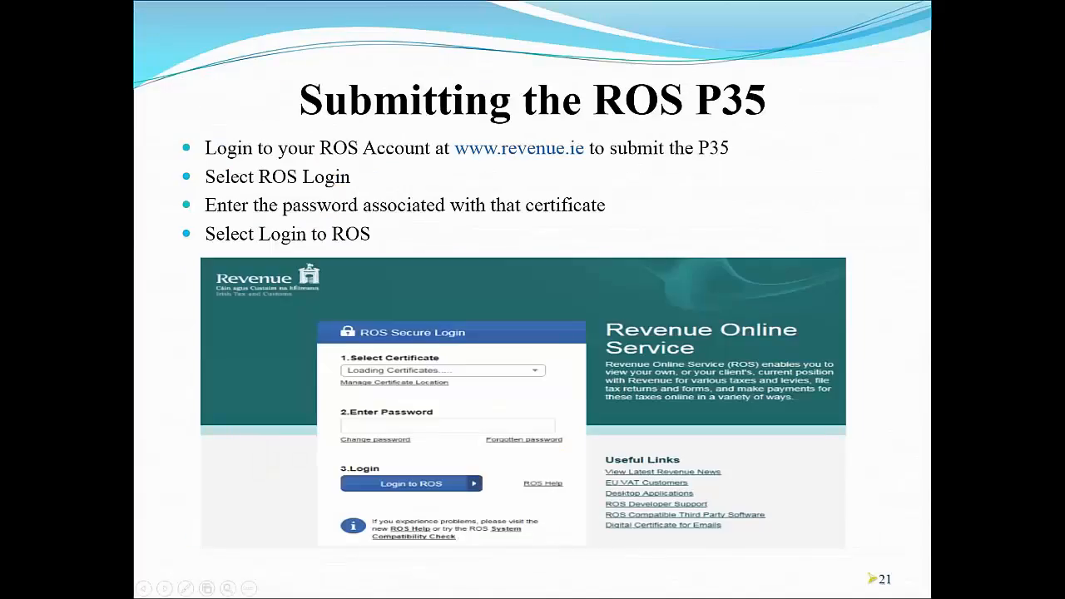
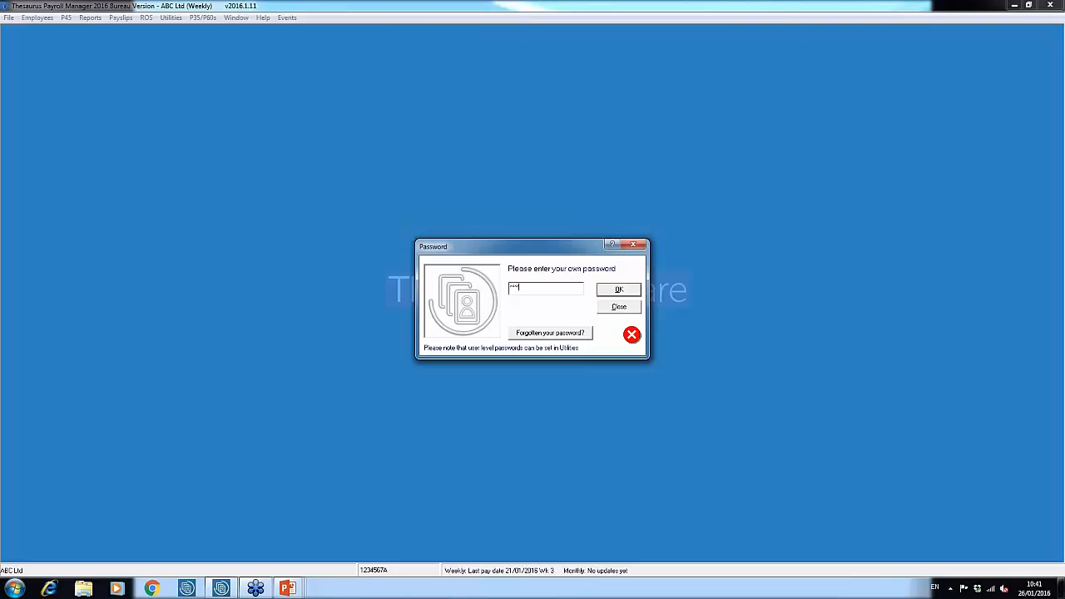
Sign in to the ABC Ltd 2016 payroll with the already entered company password and acknowledge the PAYE P2C notice
key("Return")
key("Return")
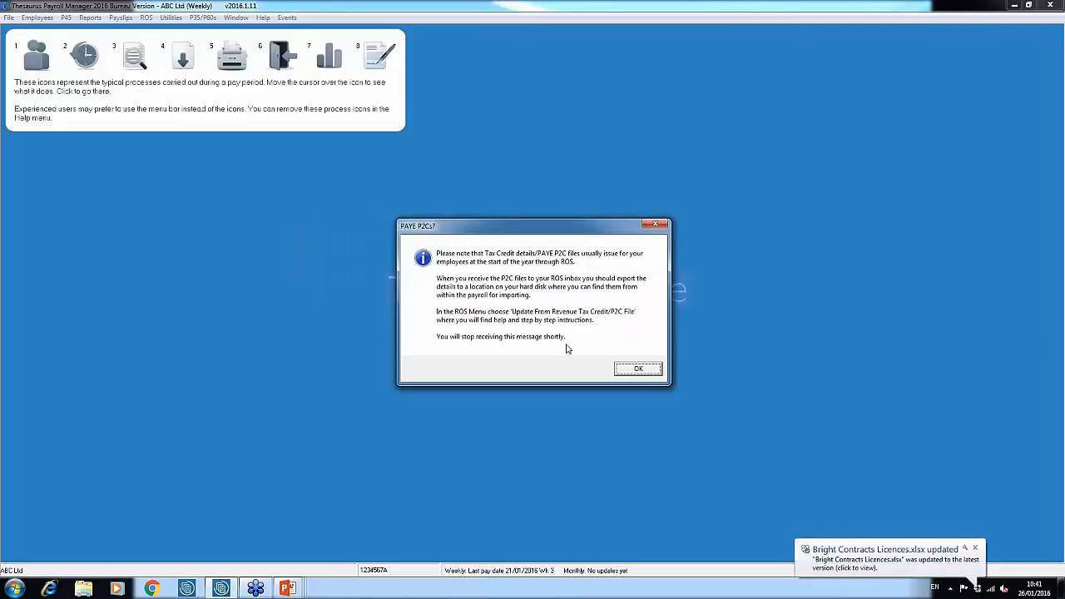
left_click(639, 375)
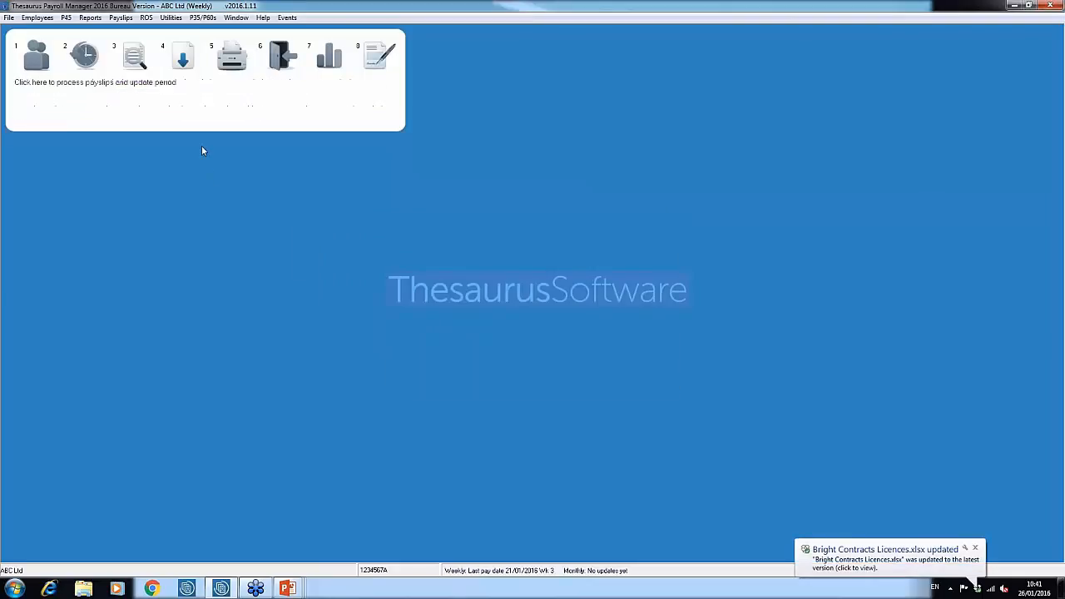
Load the Revenue P2C file p2c2016test from the Desktop and update the employees' tax details from it, acknowledging completion
left_click(146, 18)
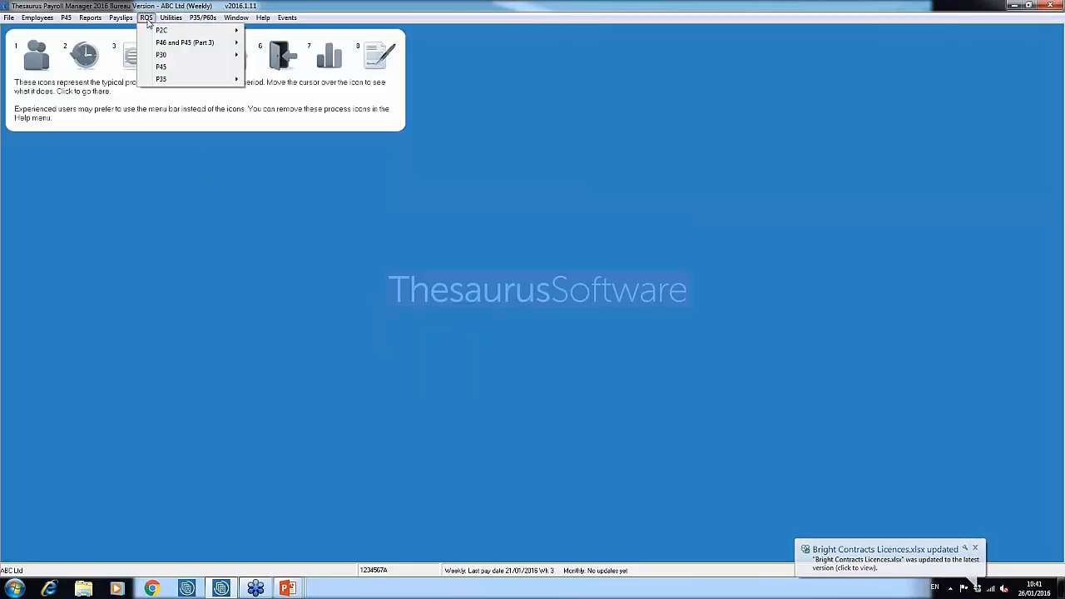
mouse_move(171, 31)
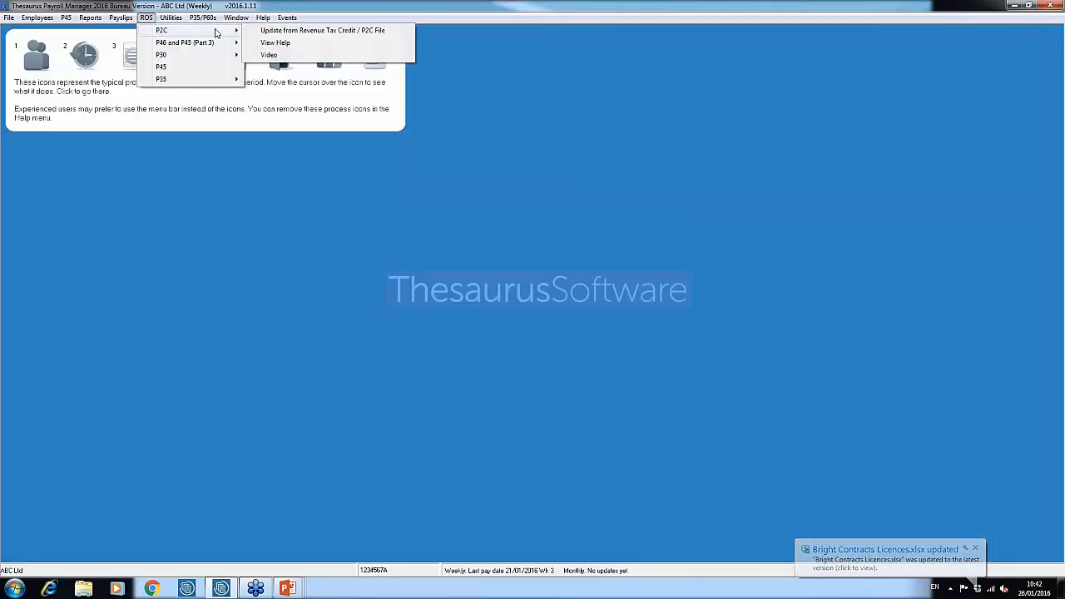
left_click(292, 31)
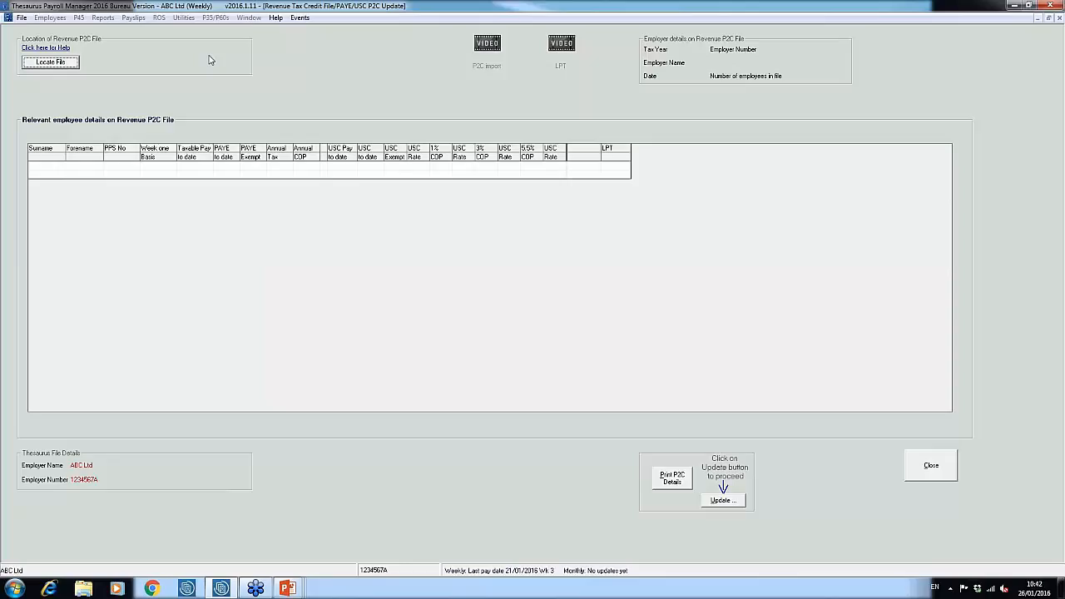
left_click(72, 64)
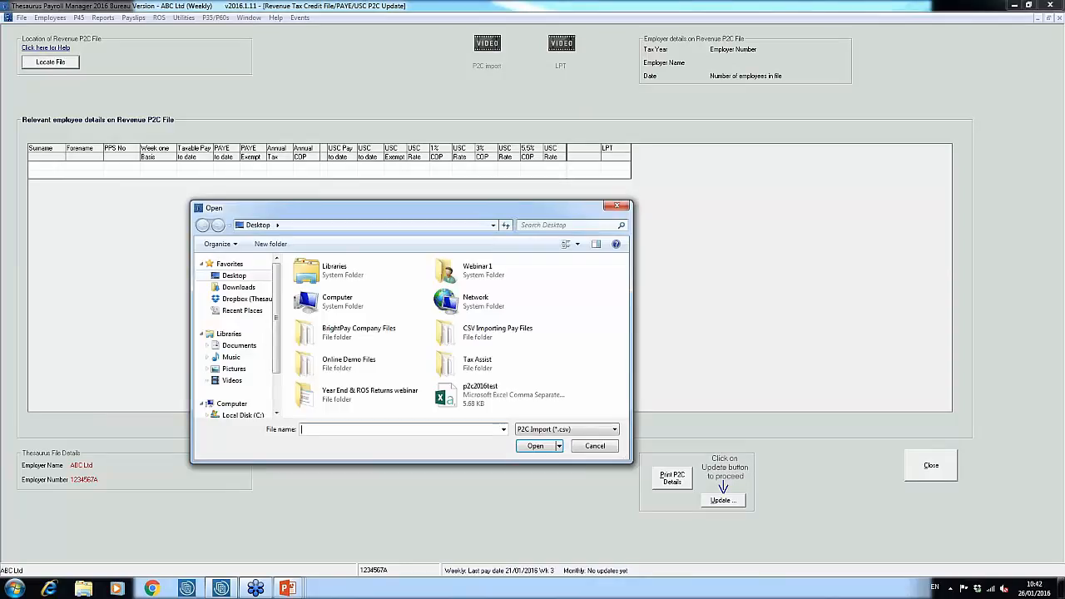
left_click(234, 278)
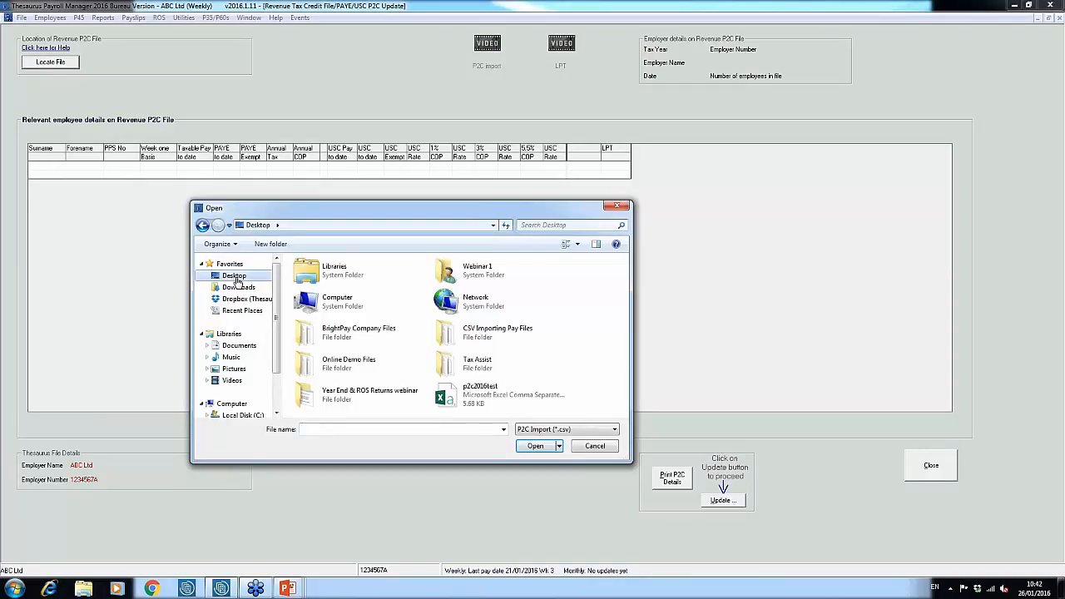
left_click(497, 401)
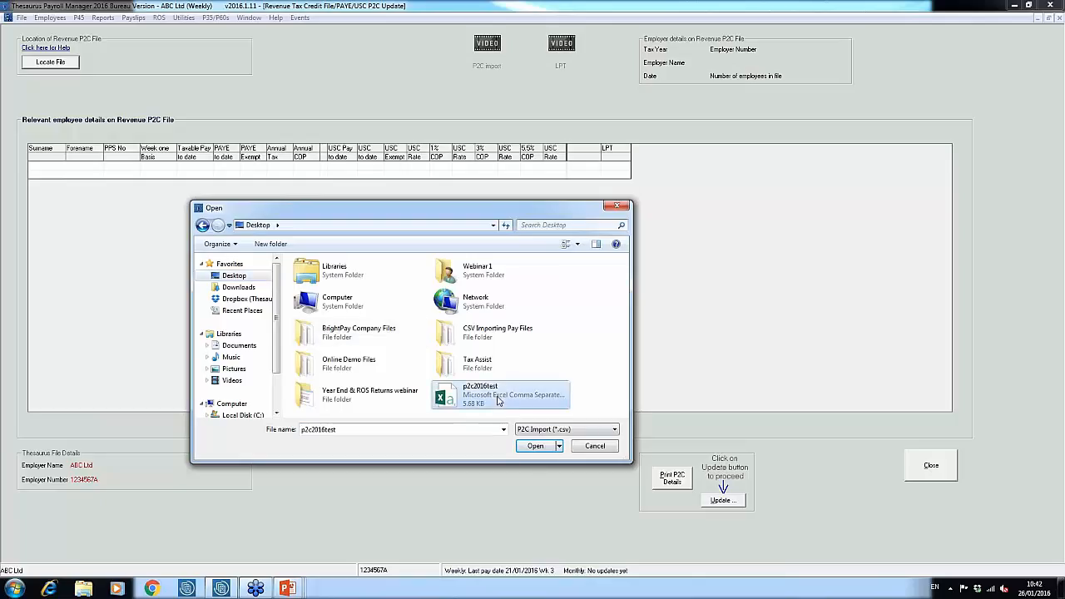
left_click(534, 446)
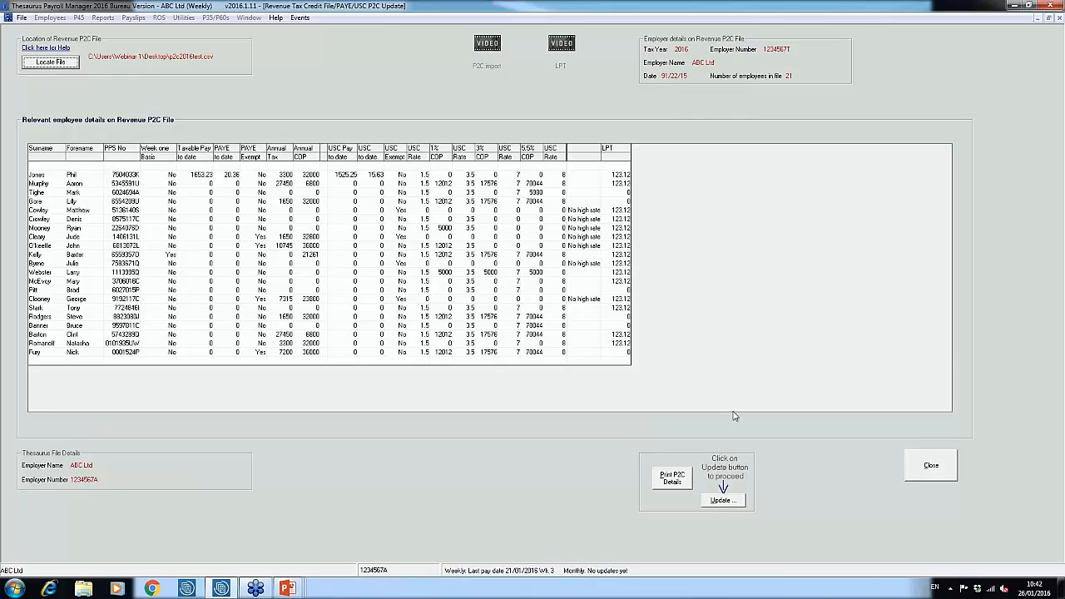
left_click(736, 505)
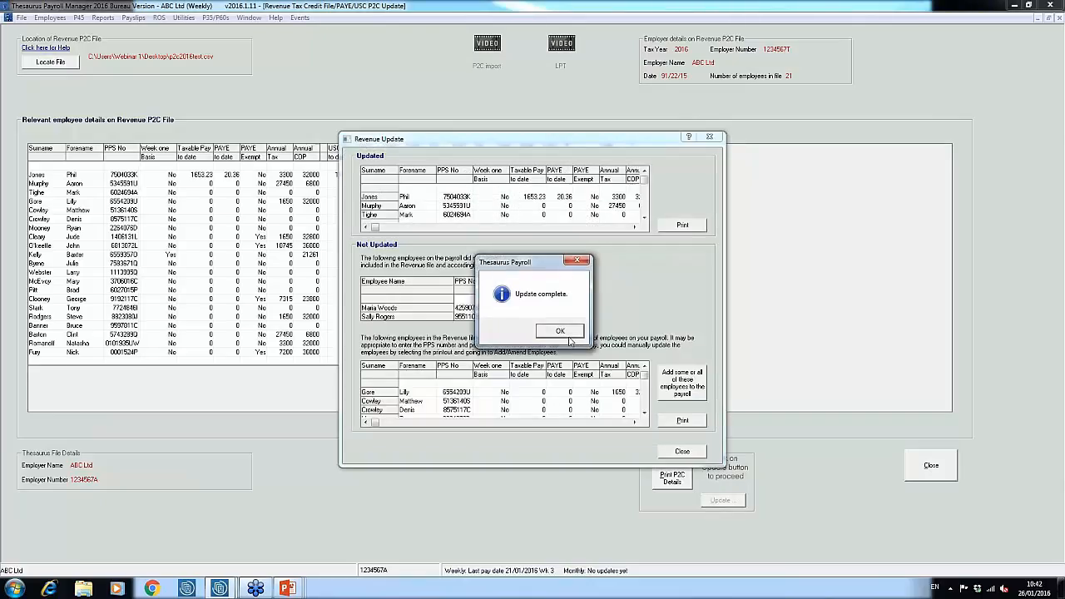
left_click(561, 331)
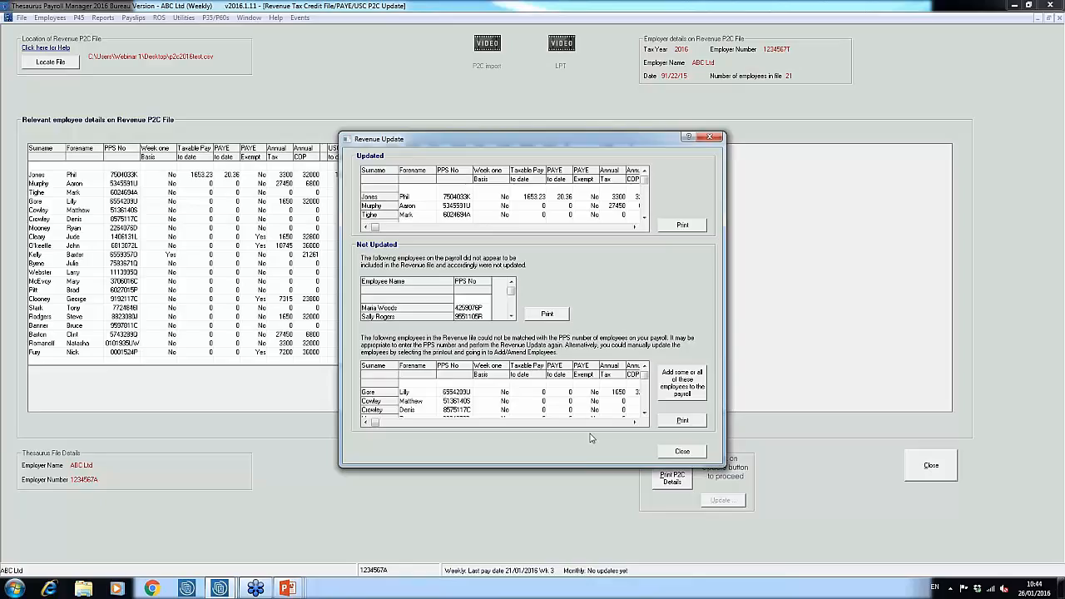
Add unmatched employees from the P2C file to both payrolls, placing the first listed in weekly pay and the second in monthly pay
left_click(691, 393)
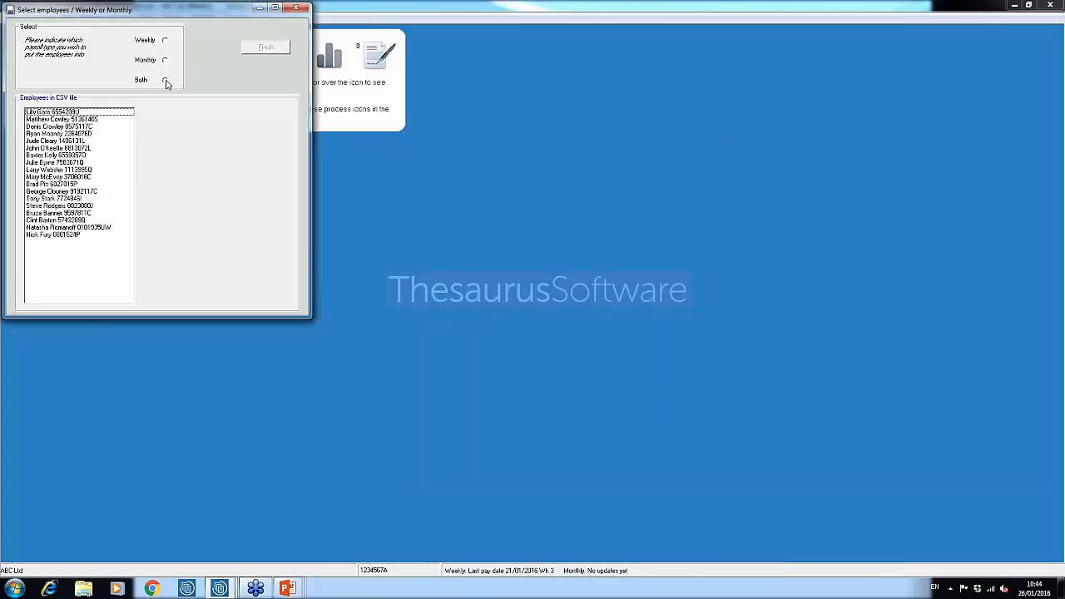
left_click(166, 84)
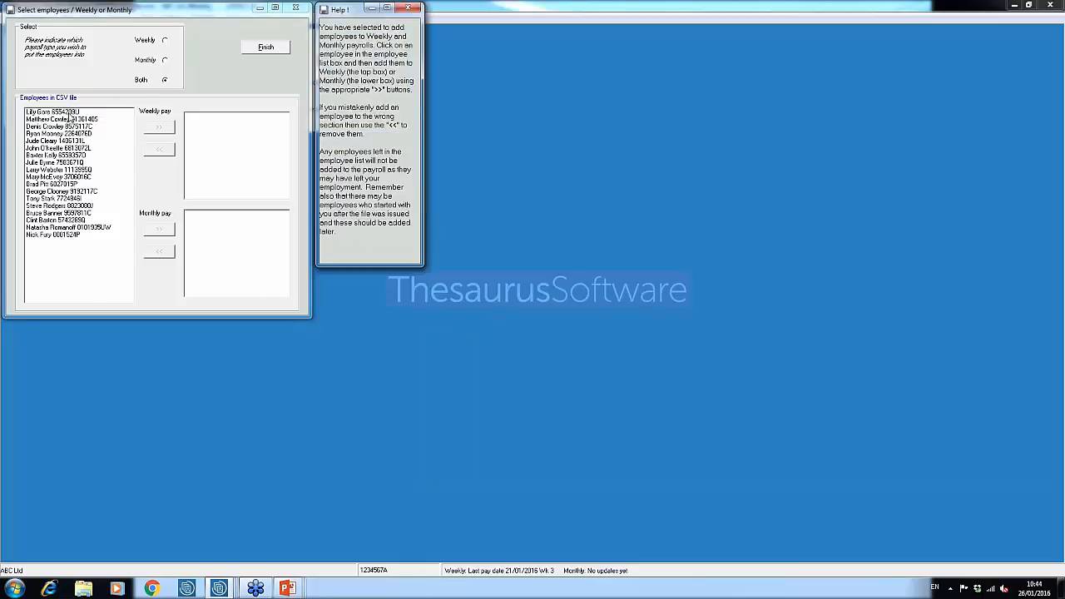
left_click(68, 115)
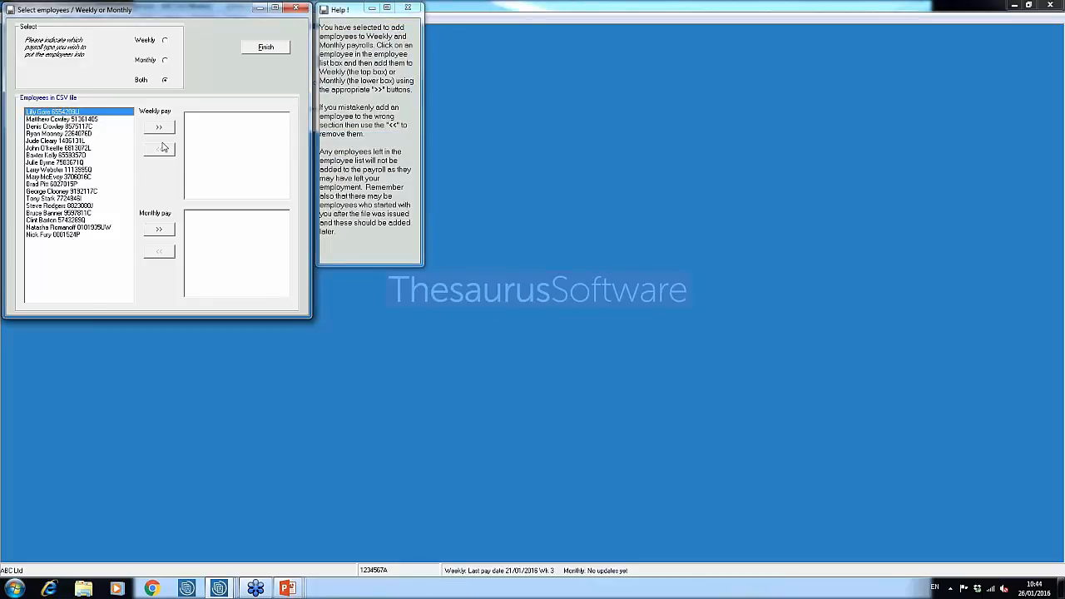
left_click(159, 127)
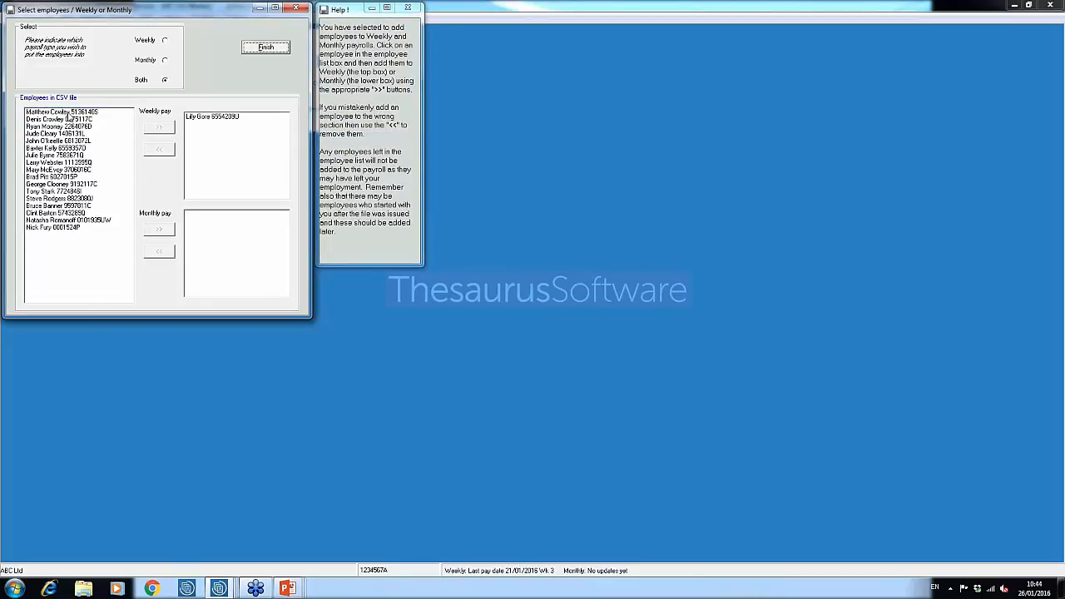
left_click(68, 113)
left_click(156, 231)
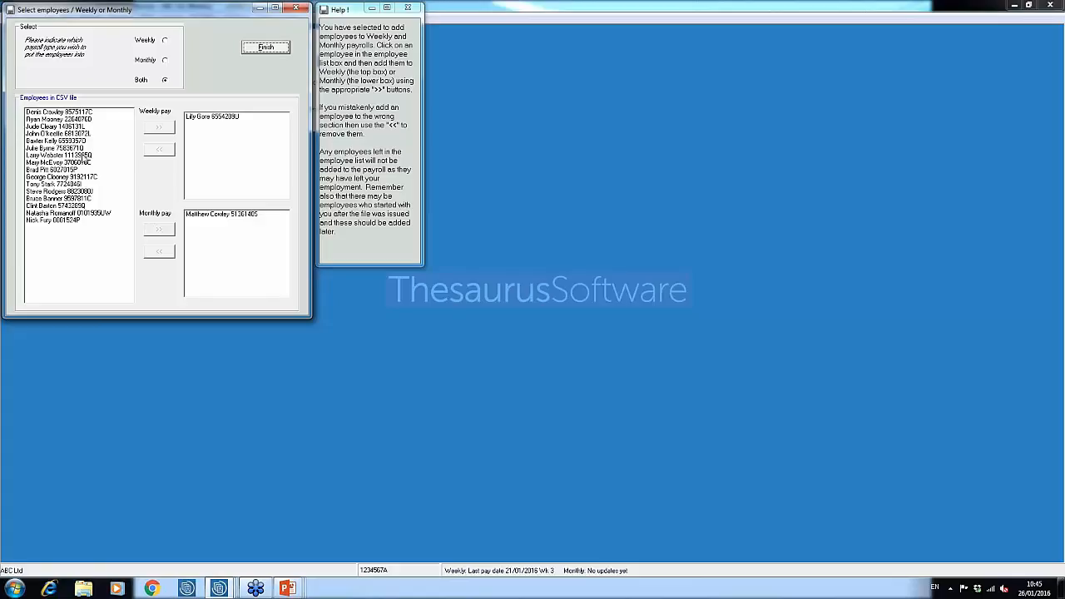
left_click(279, 49)
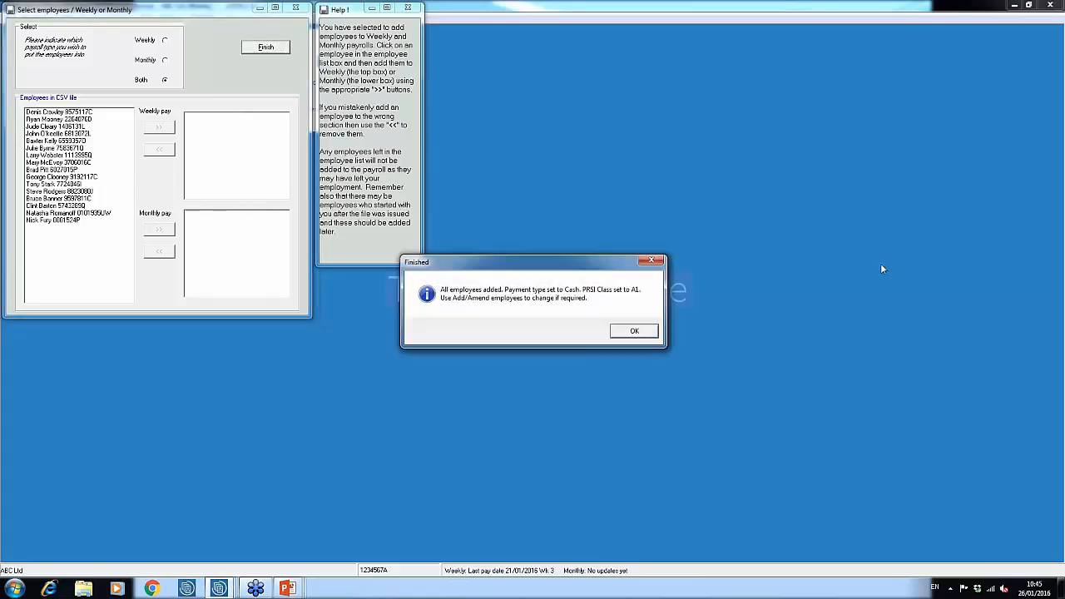